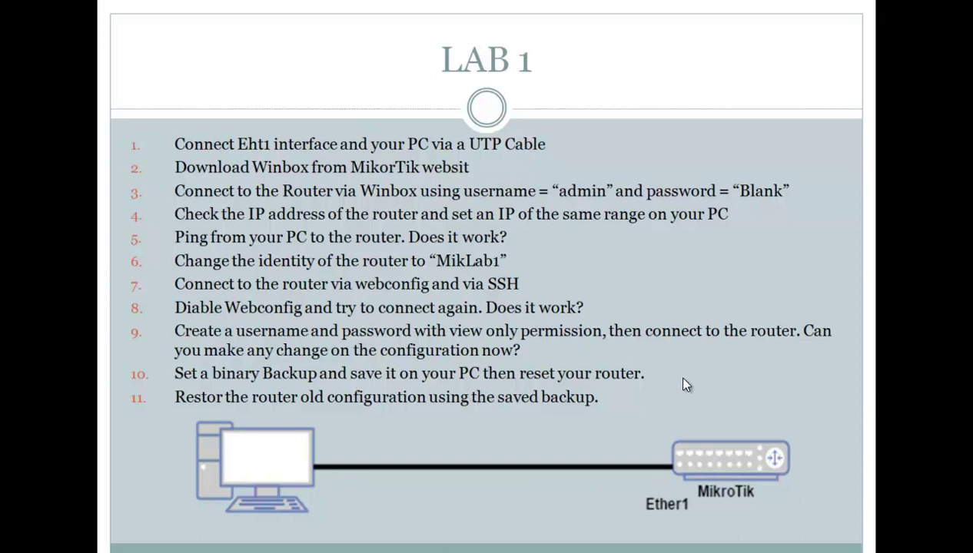
- Leave the slide show and tick off lab task 1 on the LAB 1 slide with the felt tip pen
key(Escape)
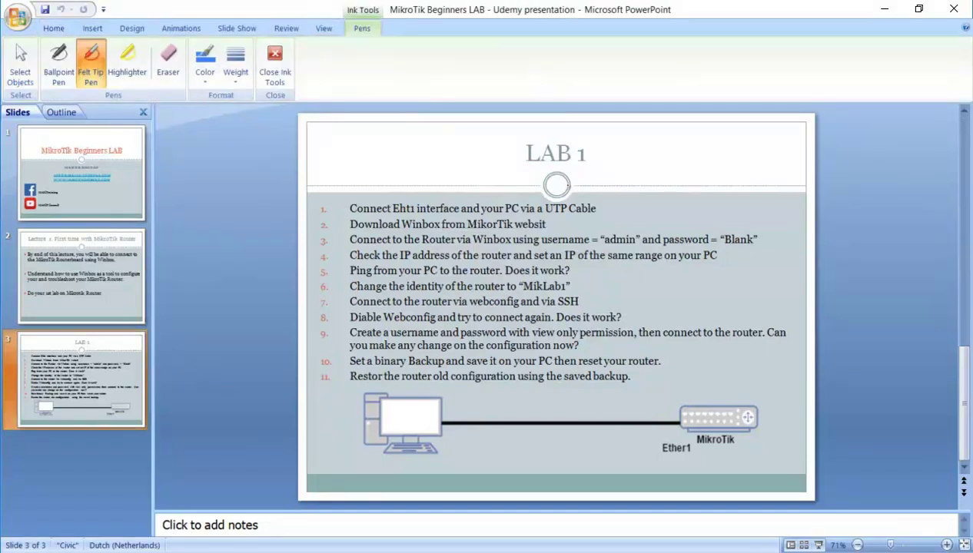
drag(602, 207, 642, 198)
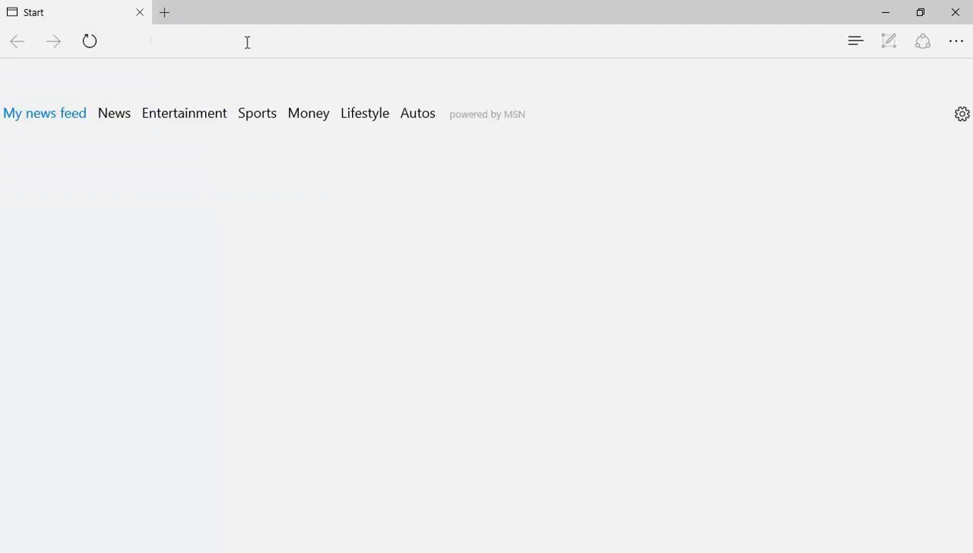
text(www)
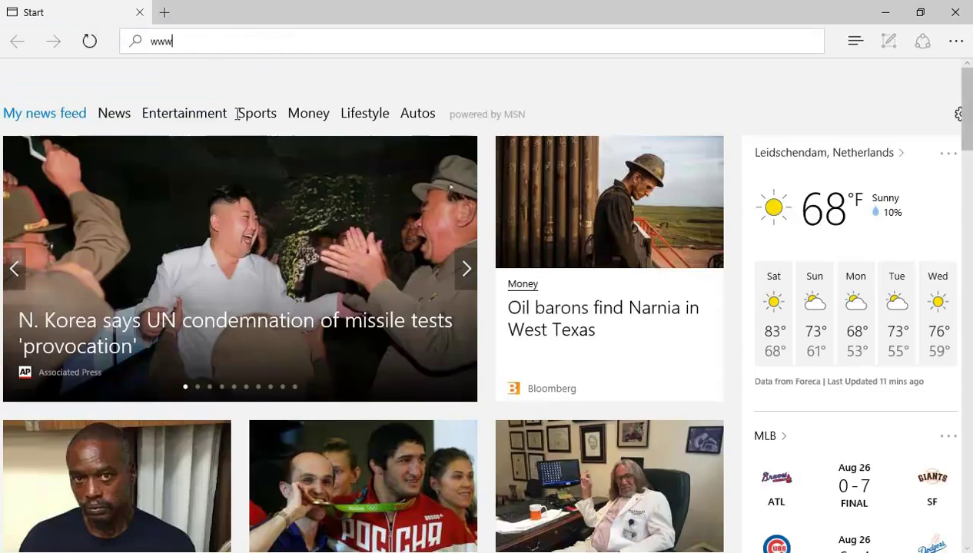
text(.mik)
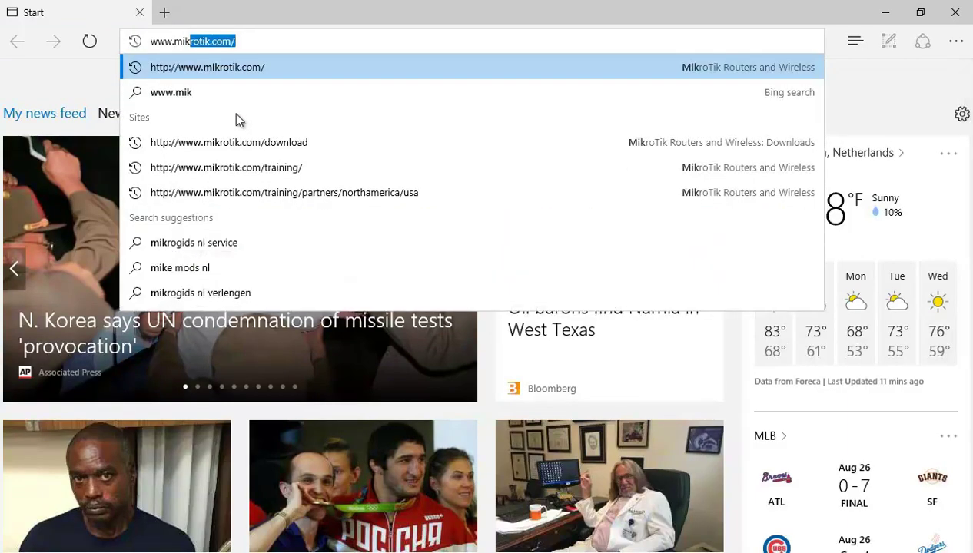
key(Down)
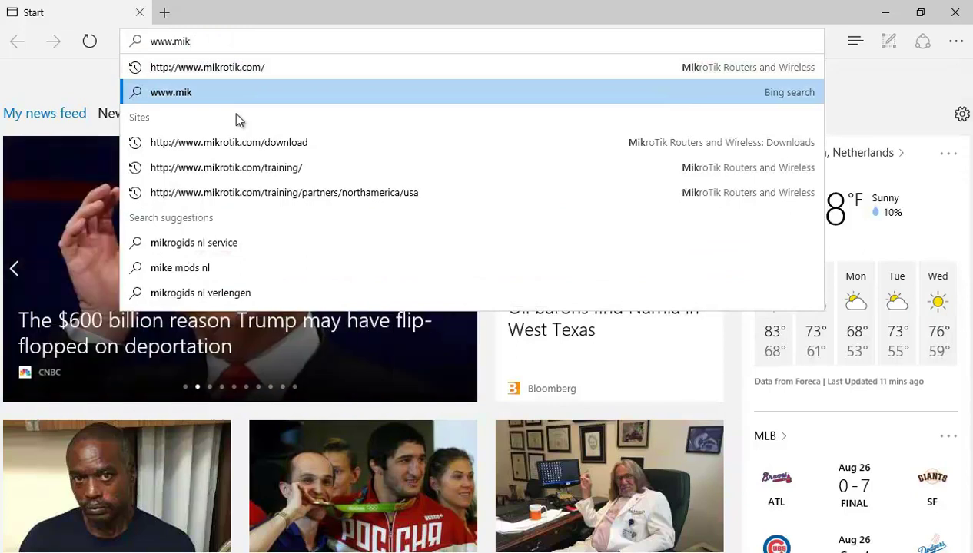
key(Up)
key(Return)
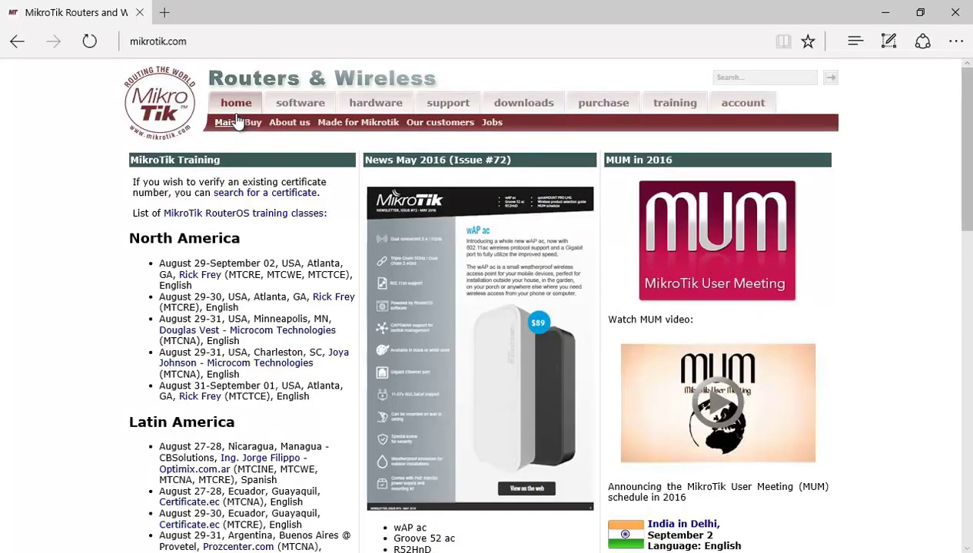
- Download Winbox version 3.4 from the useful tools section of the site's downloads page
click(540, 106)
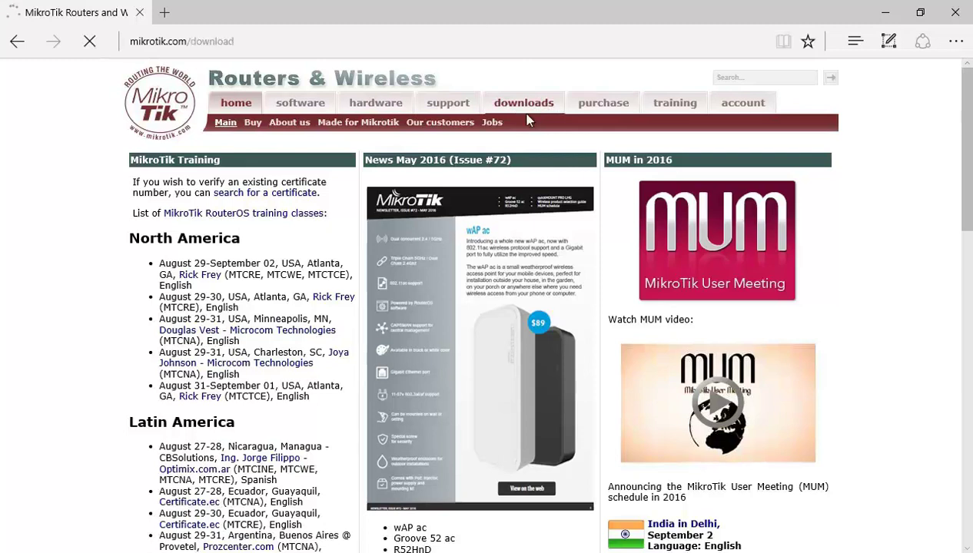
scroll(448, 195, down, 5)
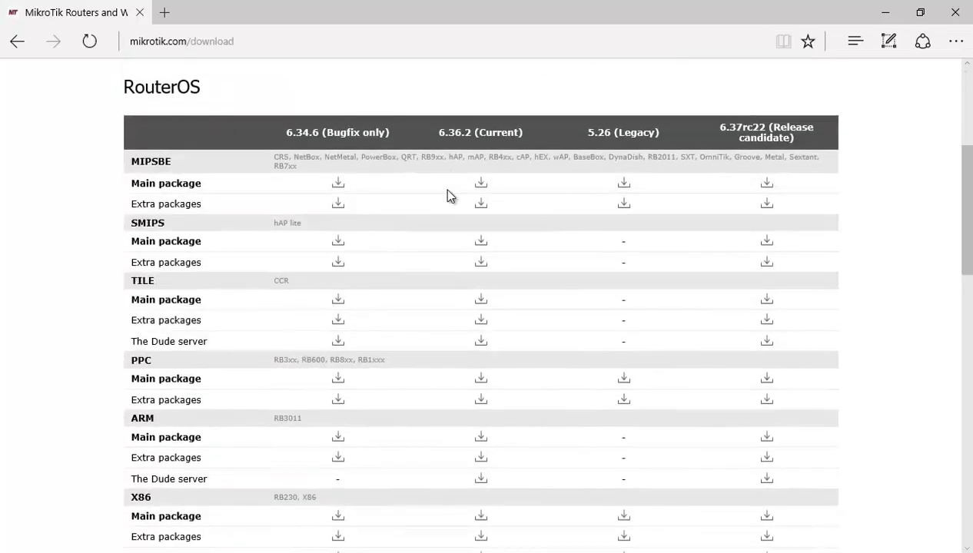
scroll(449, 195, down, 3)
scroll(450, 195, down, 10)
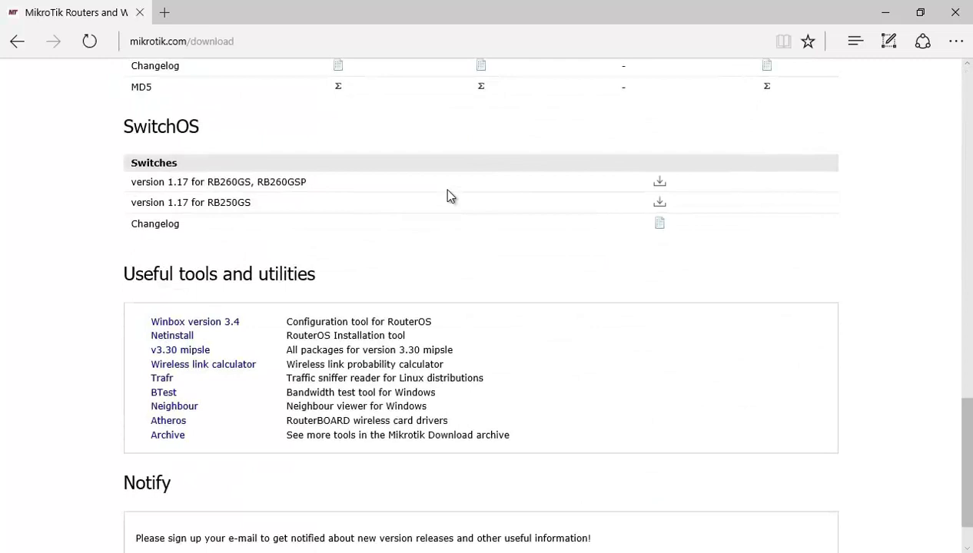
click(214, 330)
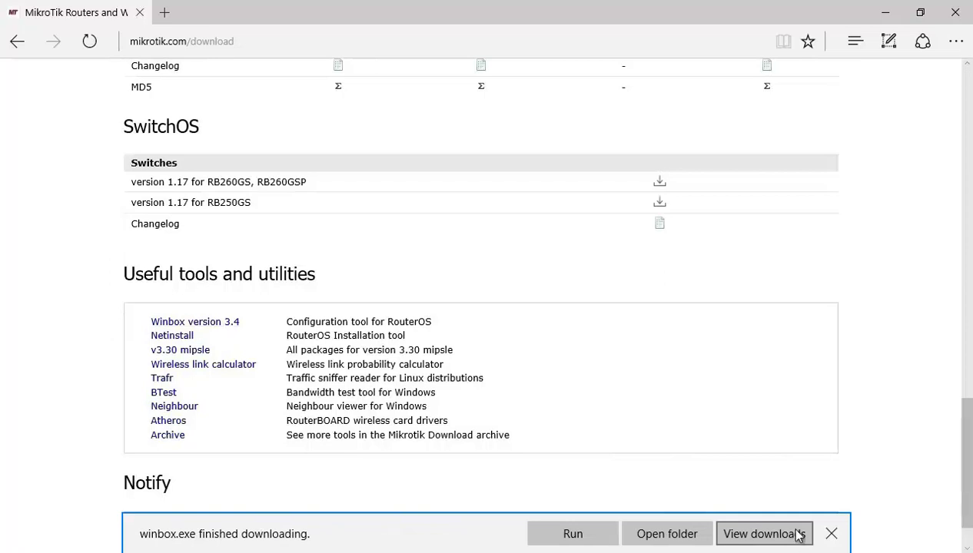
- Move the downloaded winbox file from the Downloads folder to the desktop, replacing the existing copy
click(665, 538)
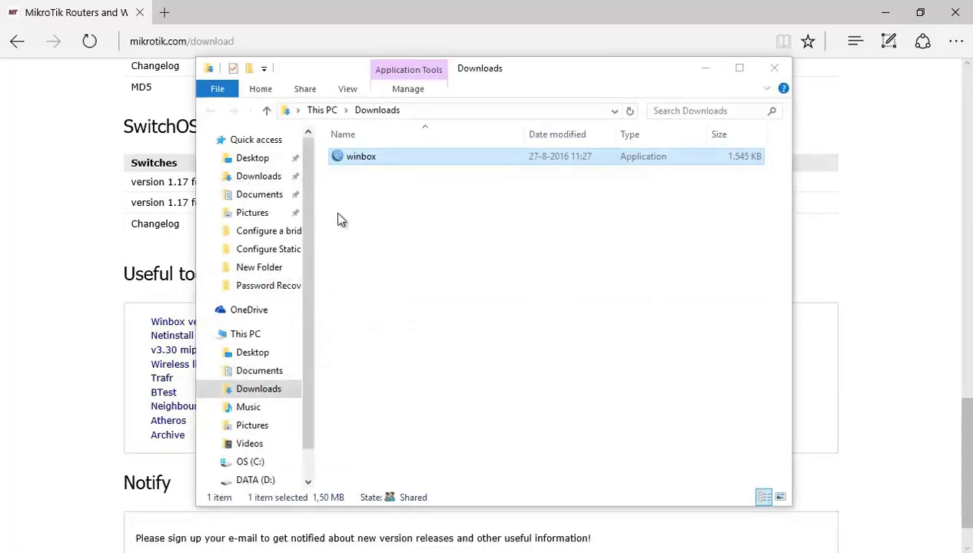
drag(367, 156, 385, 161)
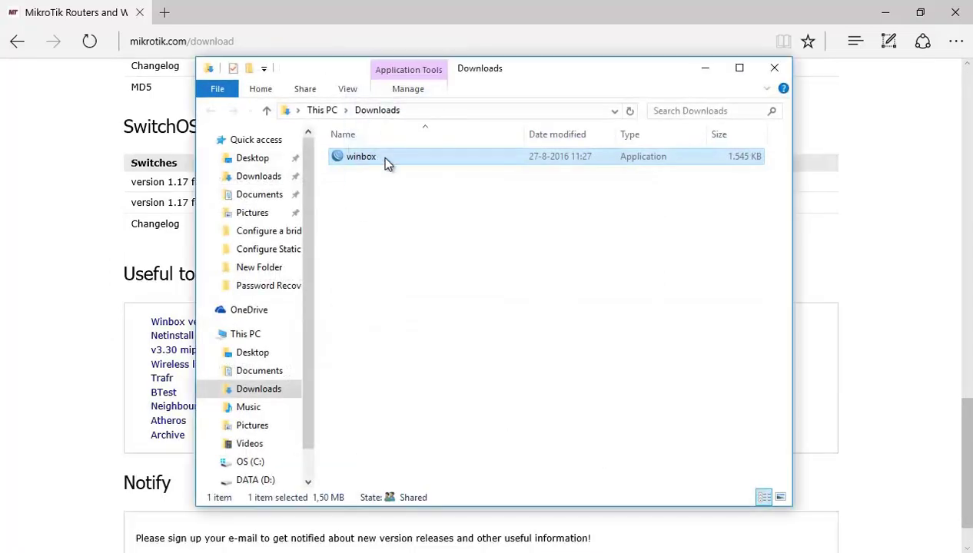
double_click(363, 154)
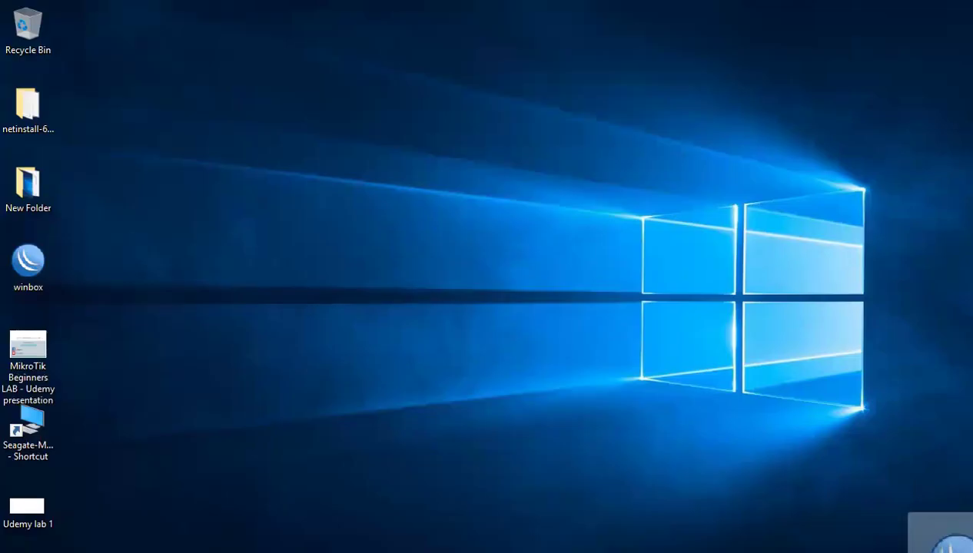
drag(288, 510, 186, 163)
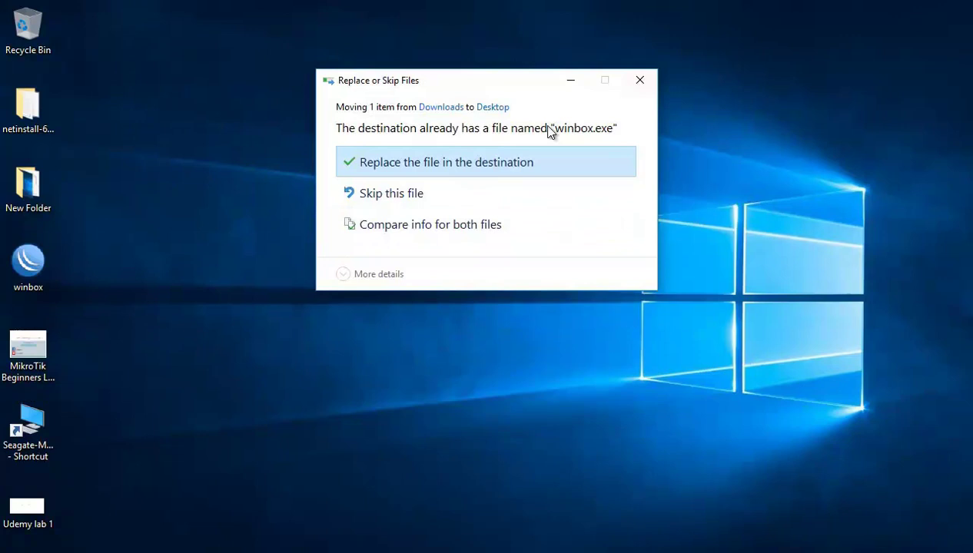
click(485, 163)
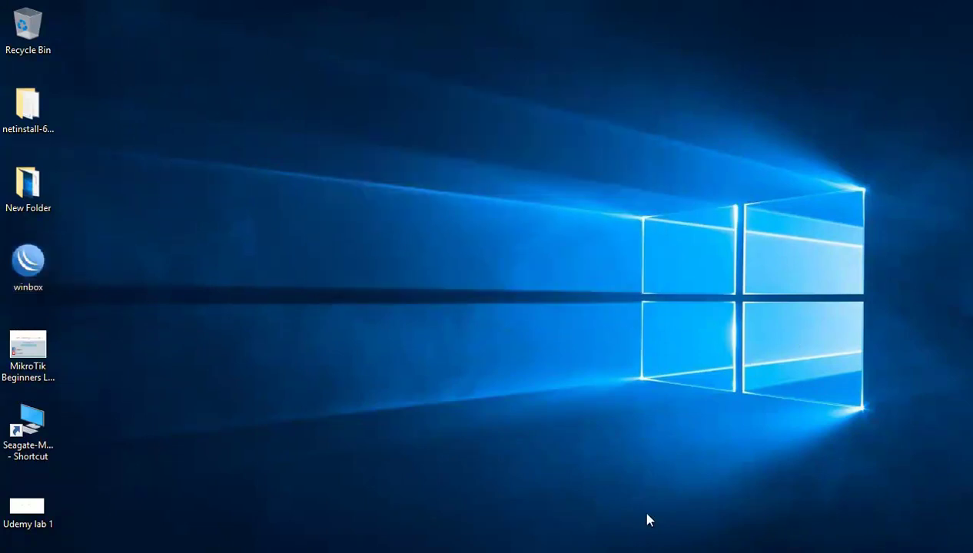
- Return to the PowerPoint presentation and tick off lab task 2 on the LAB 1 slide with the felt tip pen
click(440, 542)
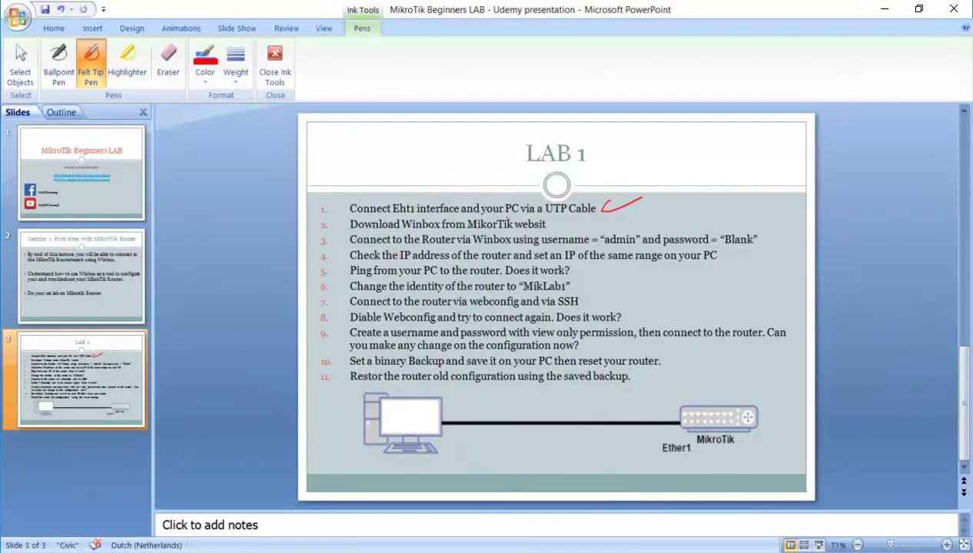
drag(541, 222, 590, 219)
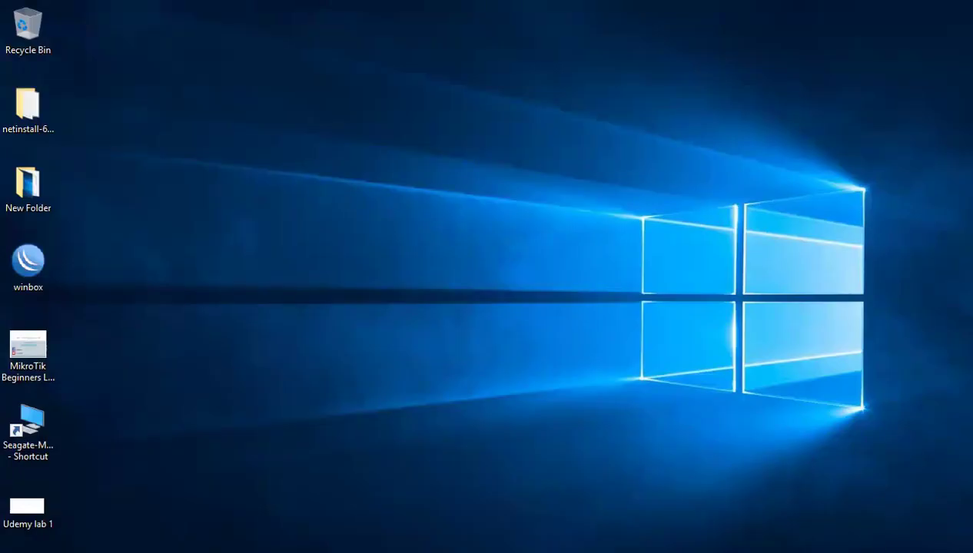
- Launch WinBox from the desktop and choose the neighbor with MAC address E4:8D:8C:40:9E:69 as the connection target
double_click(33, 276)
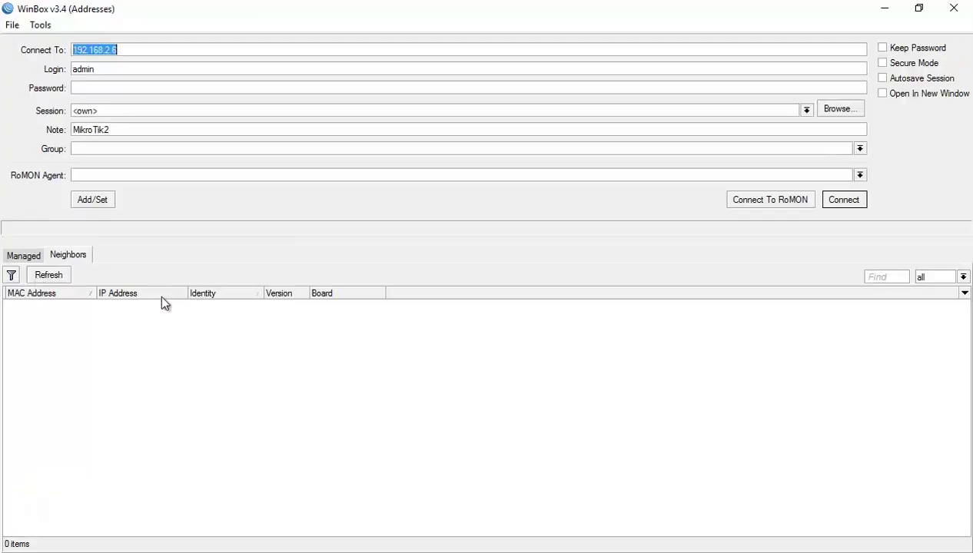
click(271, 317)
key(Down)
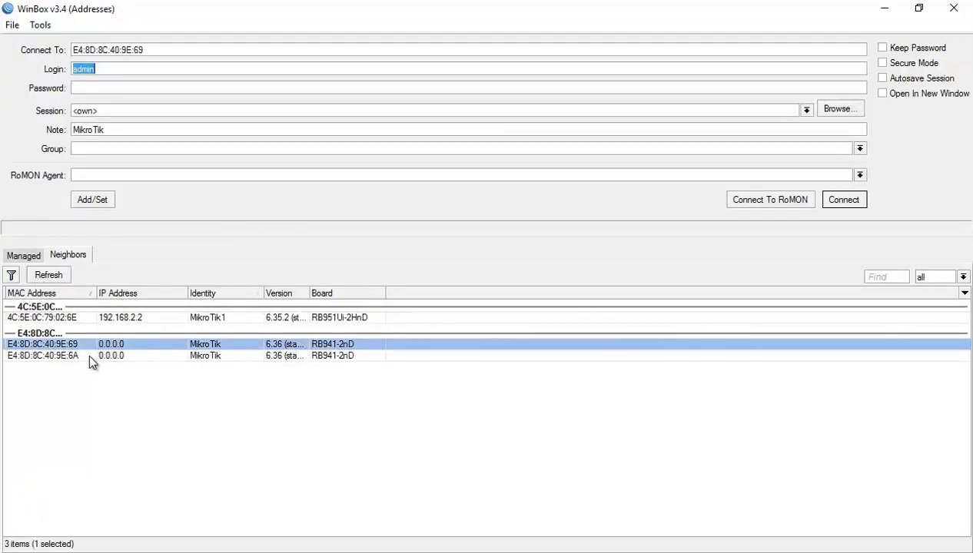
click(88, 357)
click(80, 344)
click(52, 365)
click(52, 355)
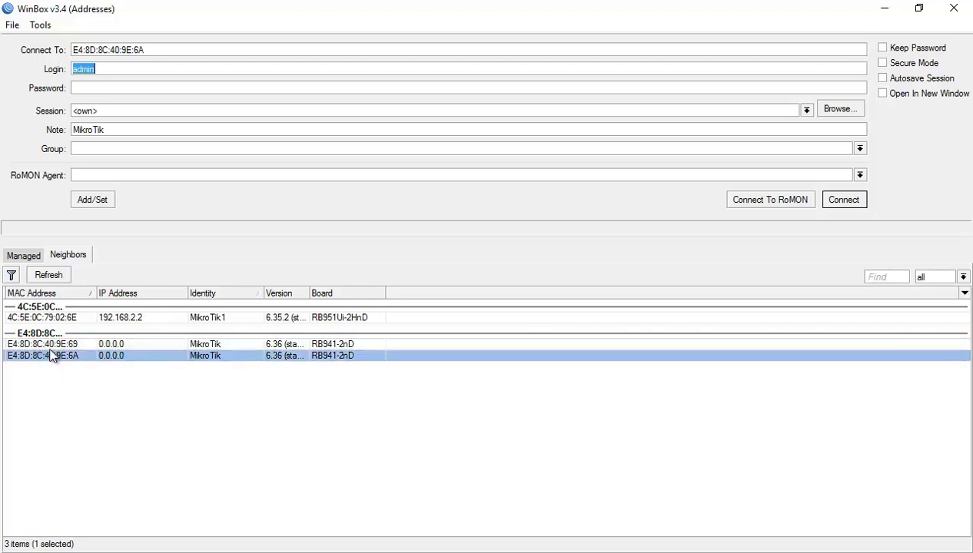
click(71, 343)
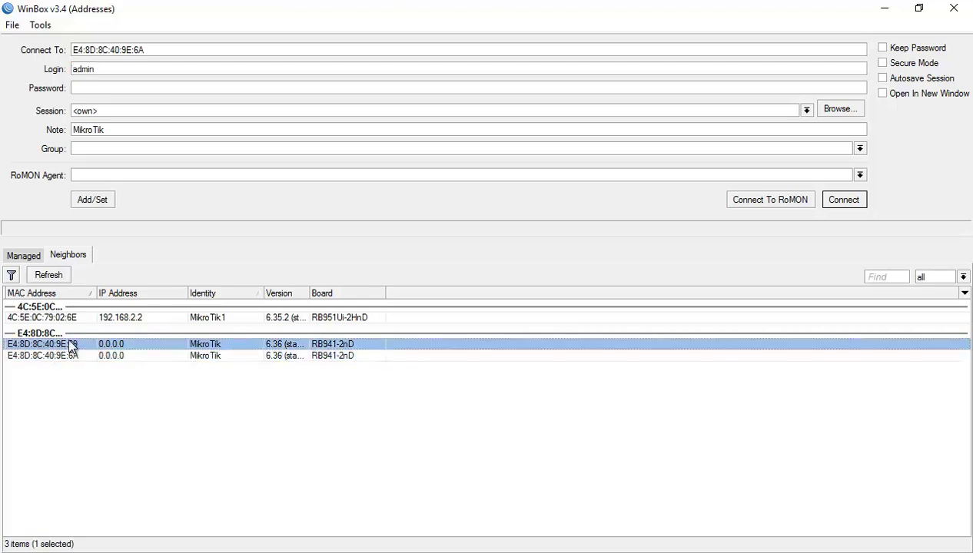
click(125, 346)
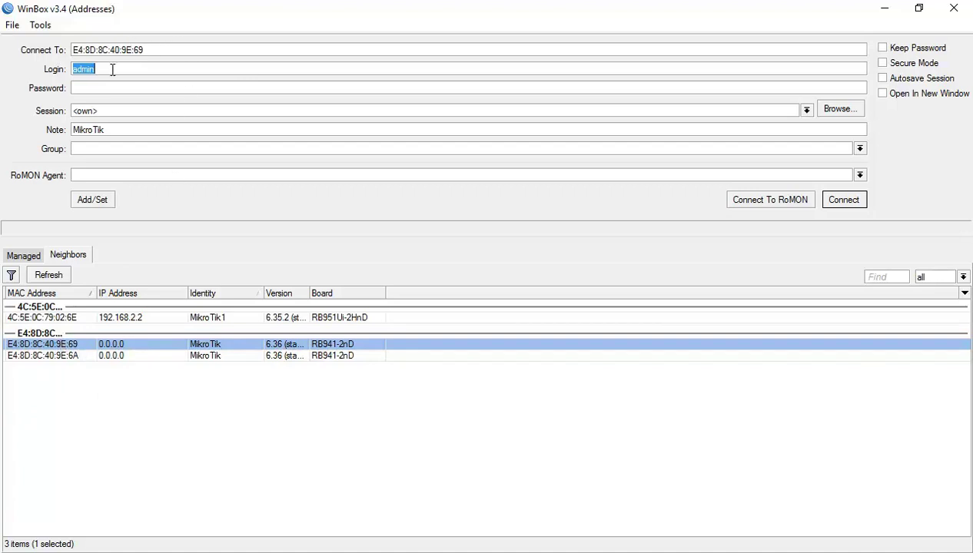
- Connect to the router as admin with a blank password, and tick off lab task 3 on the PowerPoint slide
click(99, 88)
click(858, 201)
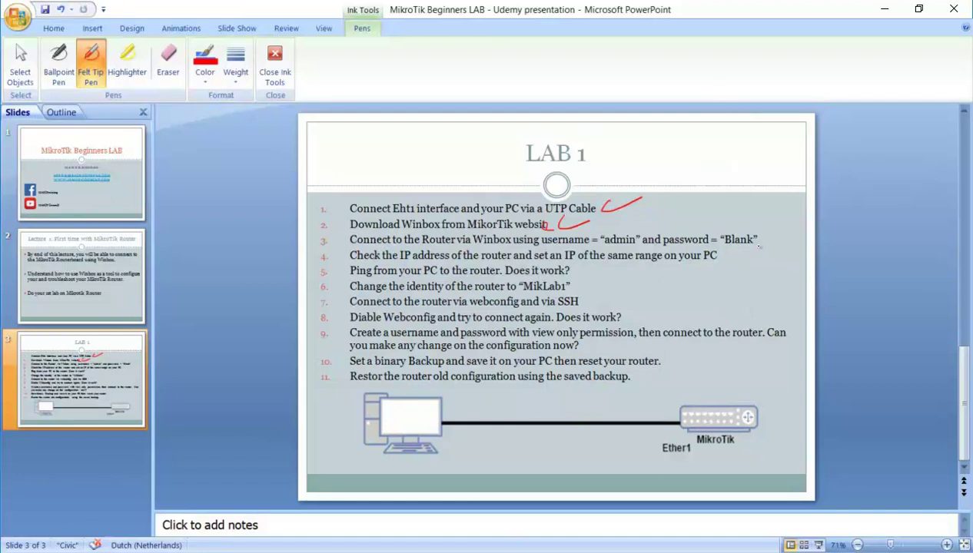
drag(760, 235, 784, 229)
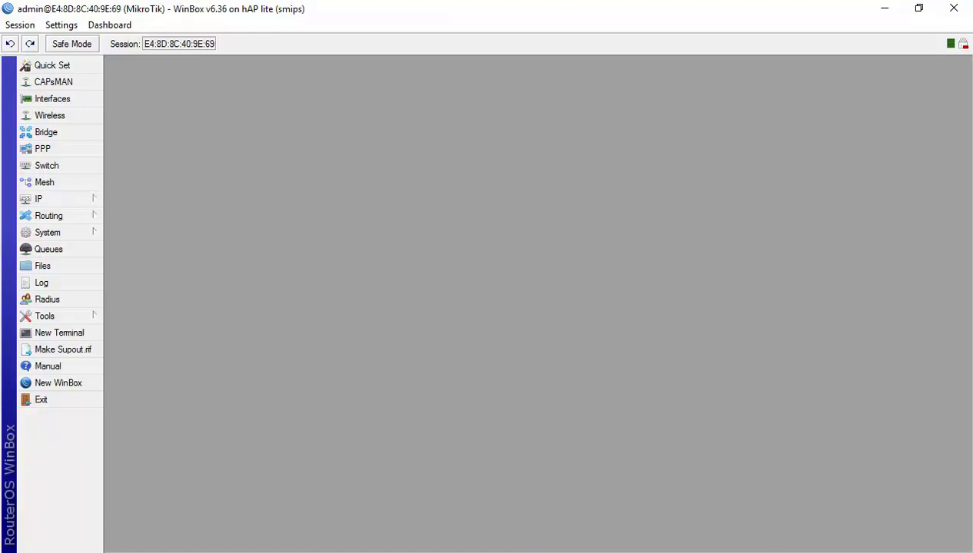
- In Paint, pencil "IP" above the PC and above the router, and link both labels with a curved double-headed arrow
key(alt+Tab)
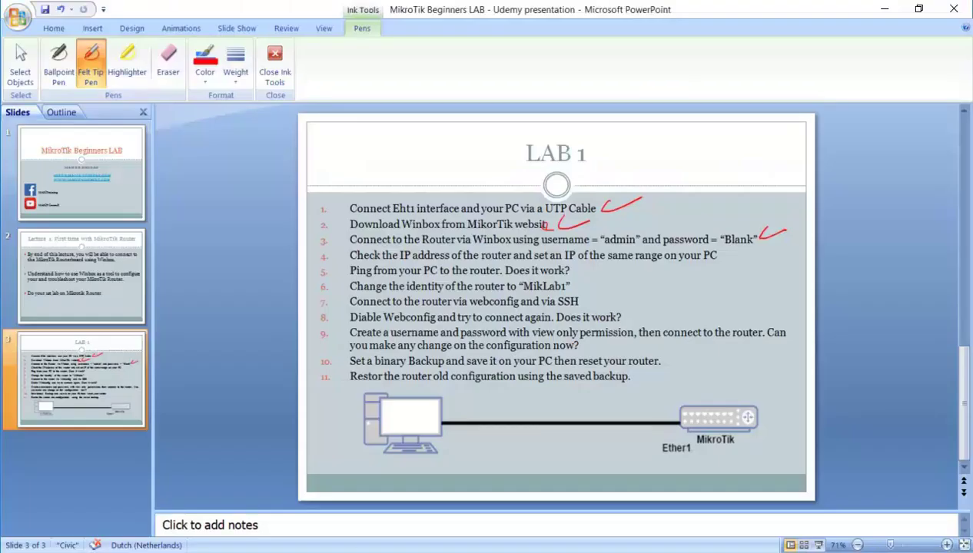
key(alt+Tab)
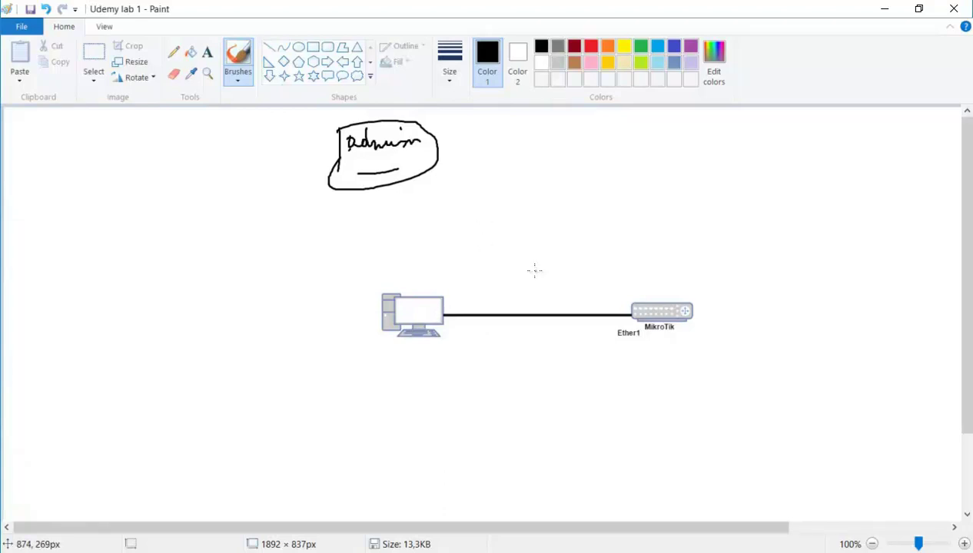
click(174, 53)
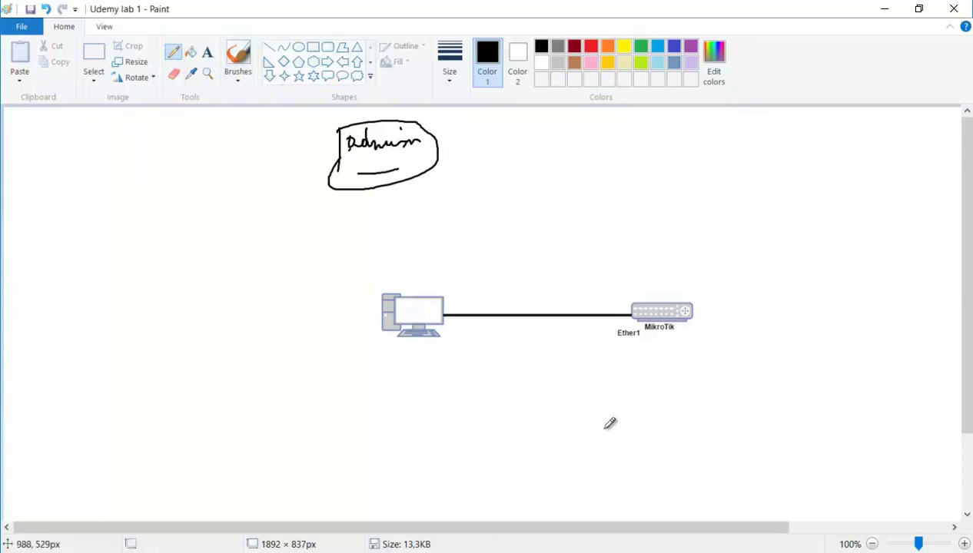
mouse_move(445, 291)
mouse_down()
mouse_move(455, 290)
mouse_move(449, 304)
mouse_move(459, 298)
mouse_up()
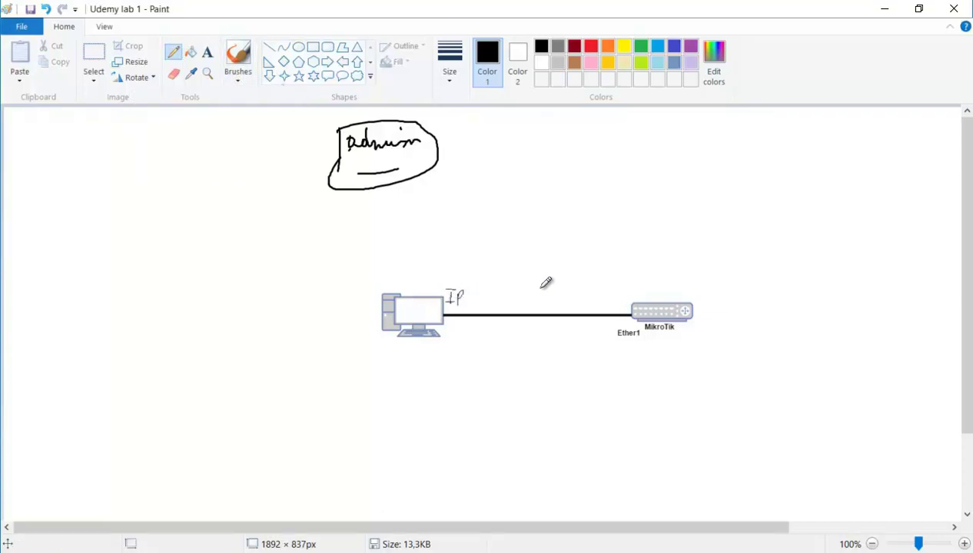
mouse_move(623, 286)
mouse_down()
mouse_move(626, 298)
mouse_move(637, 292)
mouse_up()
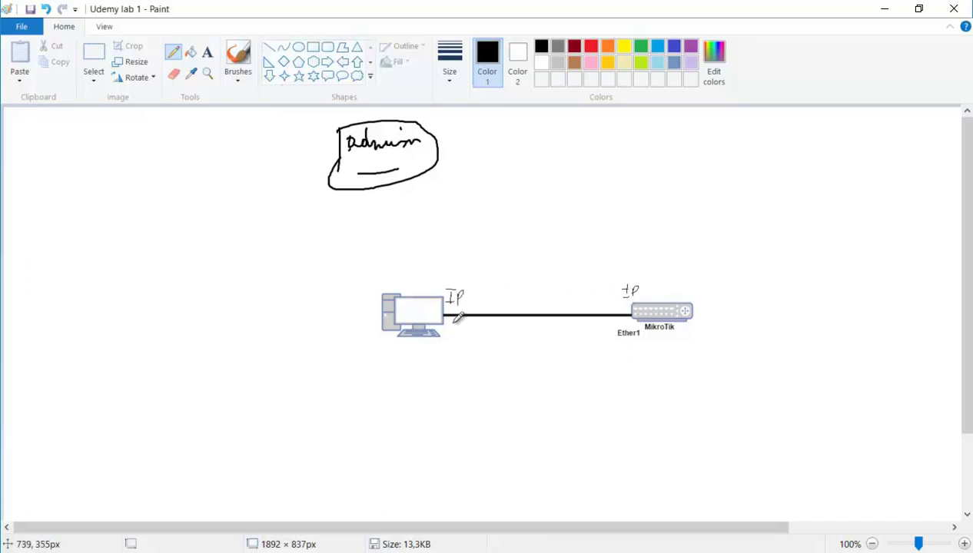
mouse_move(470, 289)
mouse_down()
mouse_move(569, 267)
mouse_move(607, 283)
mouse_move(598, 291)
mouse_up()
drag(467, 284, 482, 295)
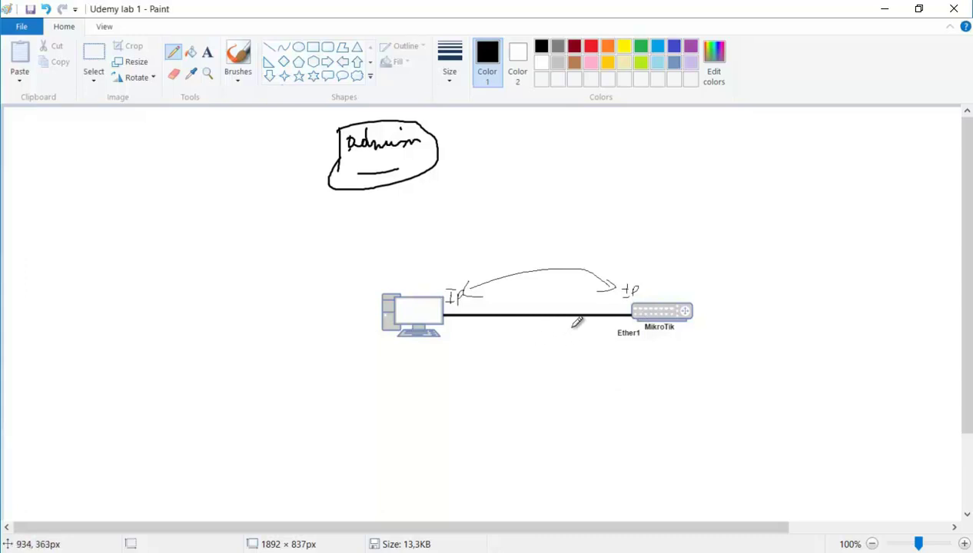
- Undo the last six pencil and brush strokes, and select the second brush style
key(ctrl)
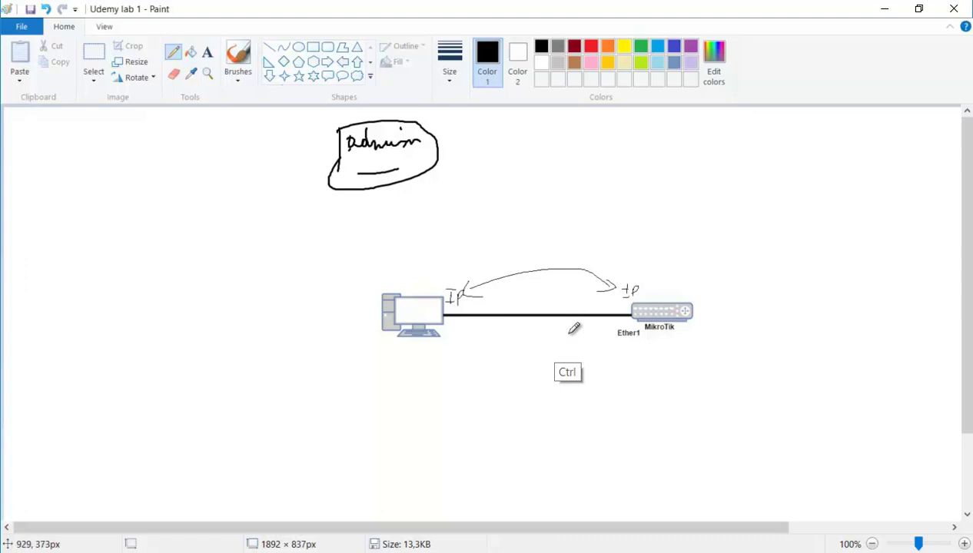
key(ctrl+z)
key(ctrl+z)
key(ctrl+z)
key(ctrl+z)
key(ctrl+z)
key(ctrl+z)
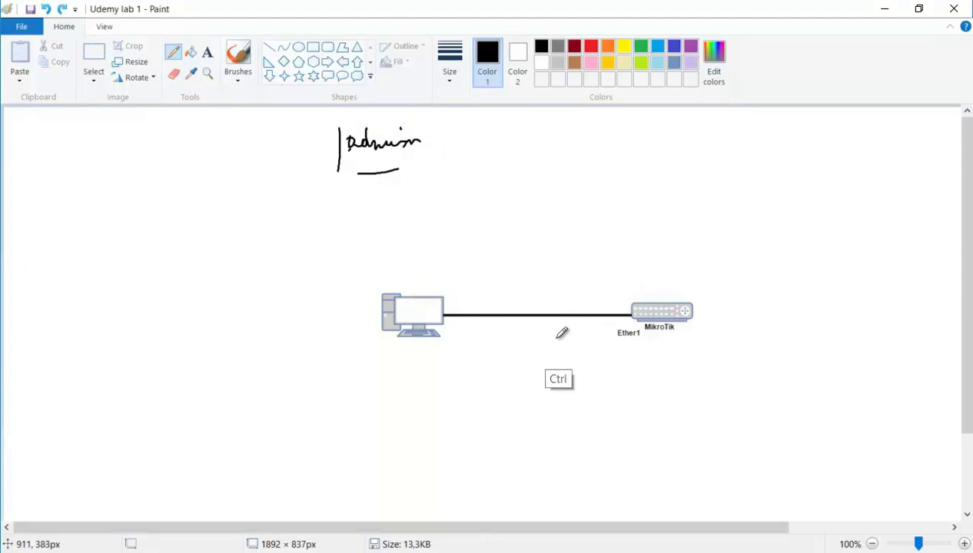
click(240, 80)
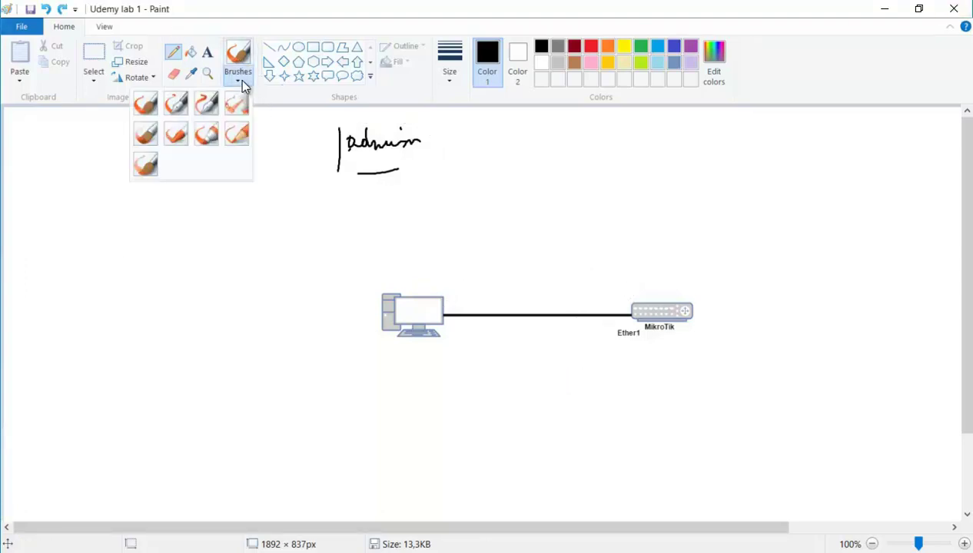
click(175, 108)
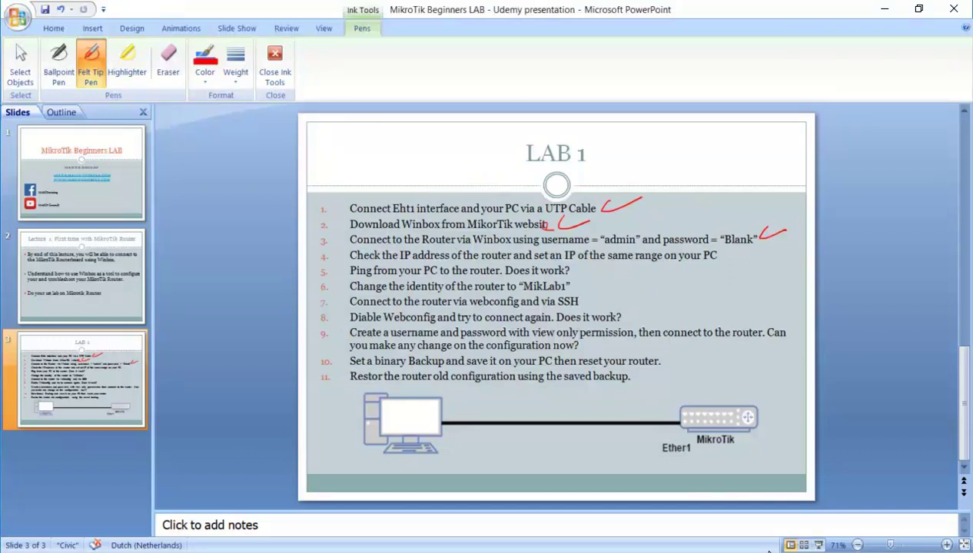
- Switch to WinBox and review the router's interface list, including wlan1 and ether1, and its wireless tables
mouse_move(750, 552)
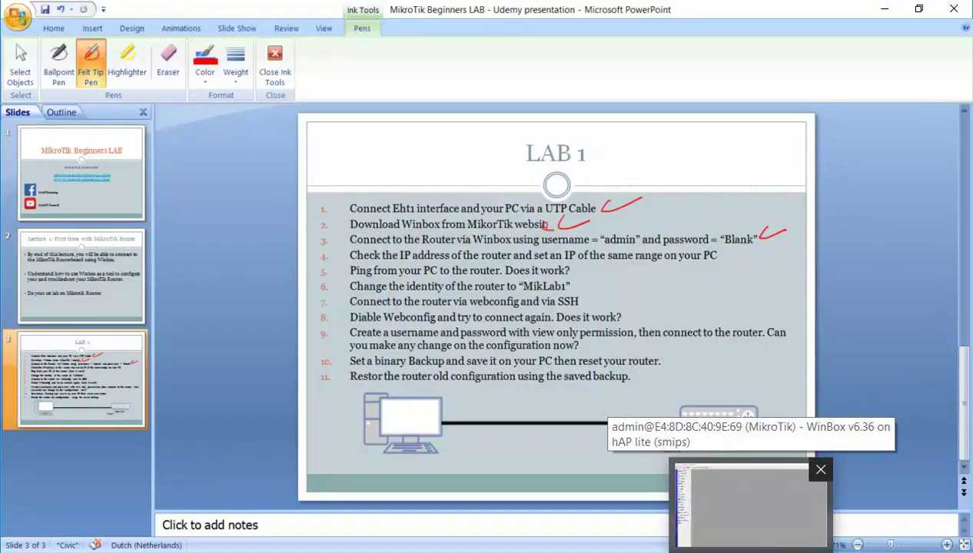
click(749, 508)
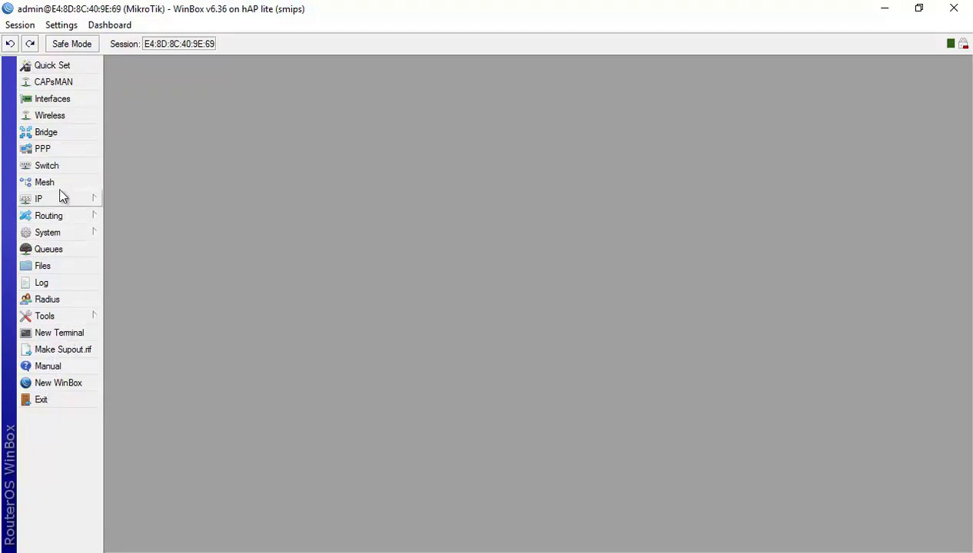
click(71, 95)
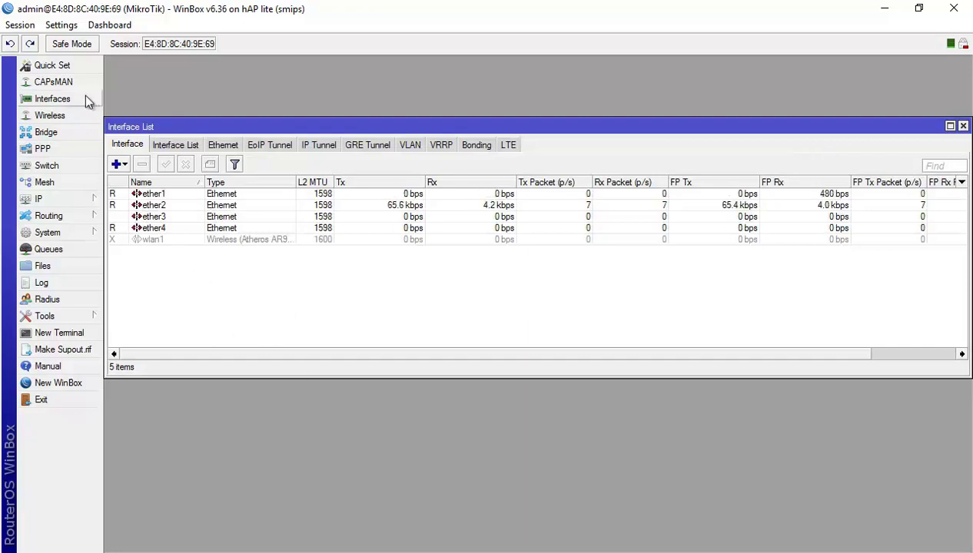
click(169, 240)
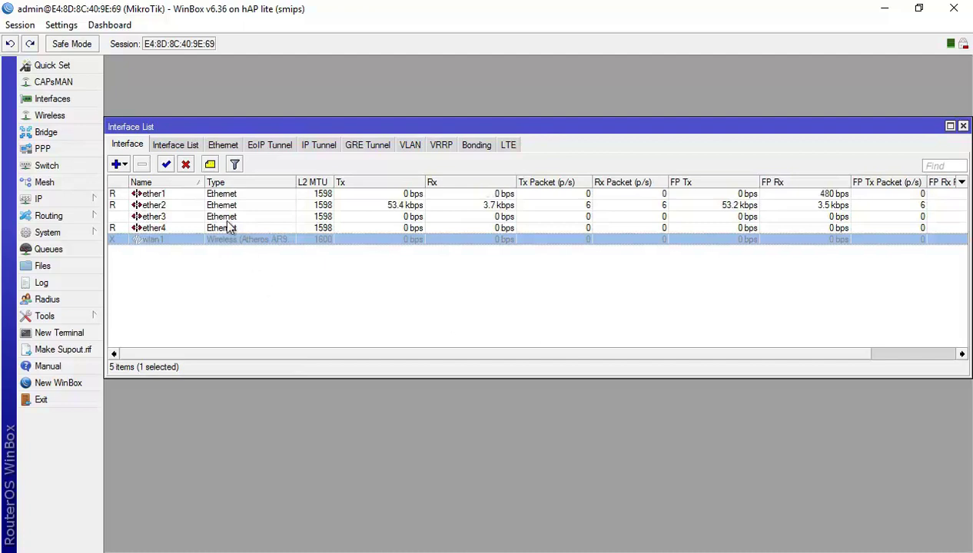
click(191, 195)
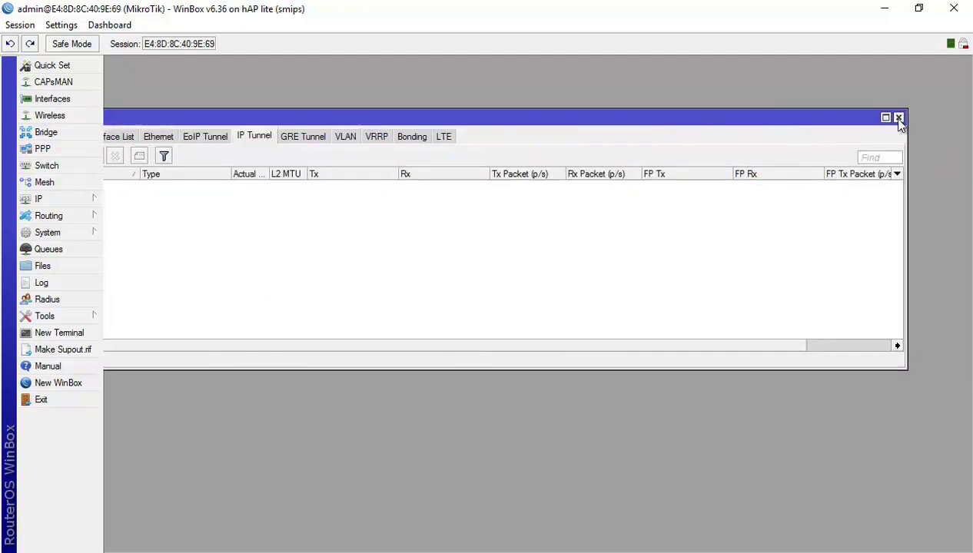
click(897, 118)
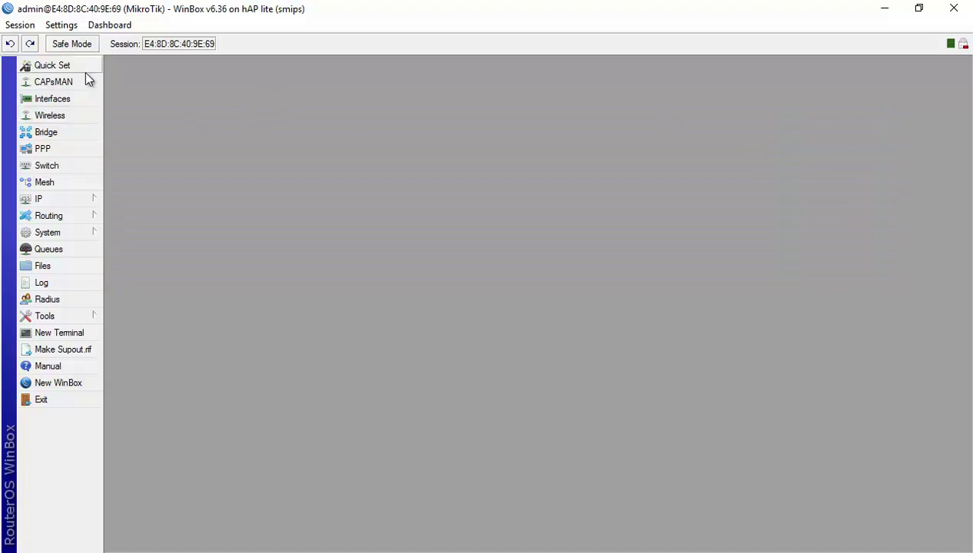
click(70, 115)
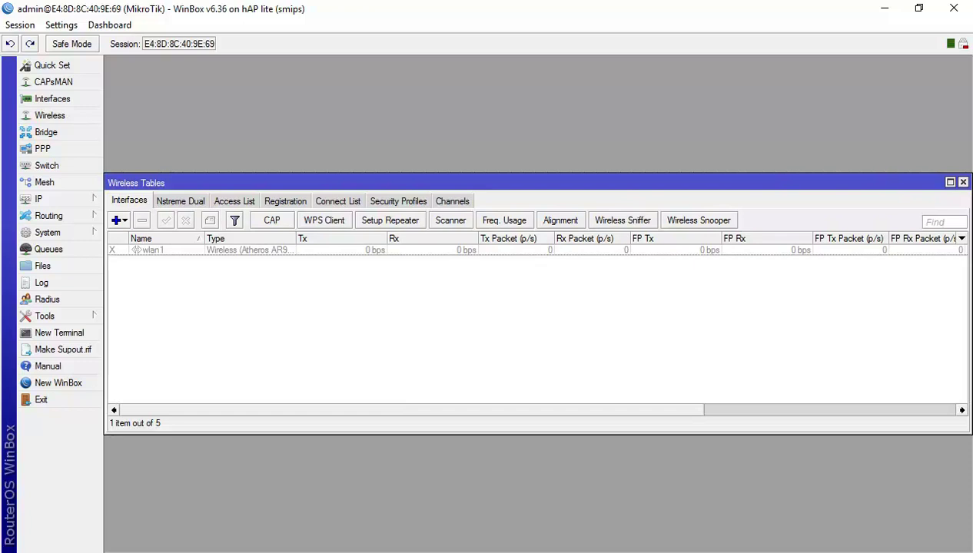
click(963, 182)
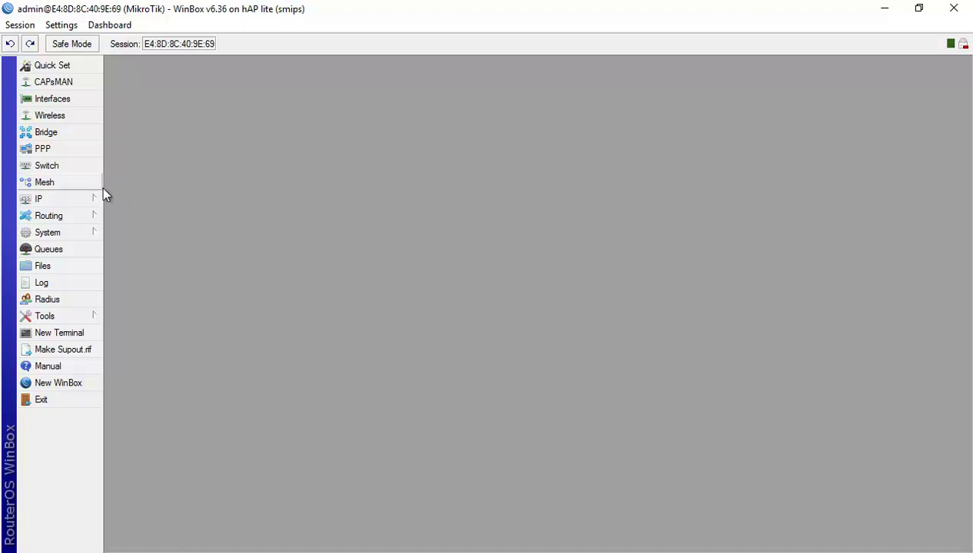
- Add the IP address 10.0.0.1/24 to the router's ether1 interface
click(65, 202)
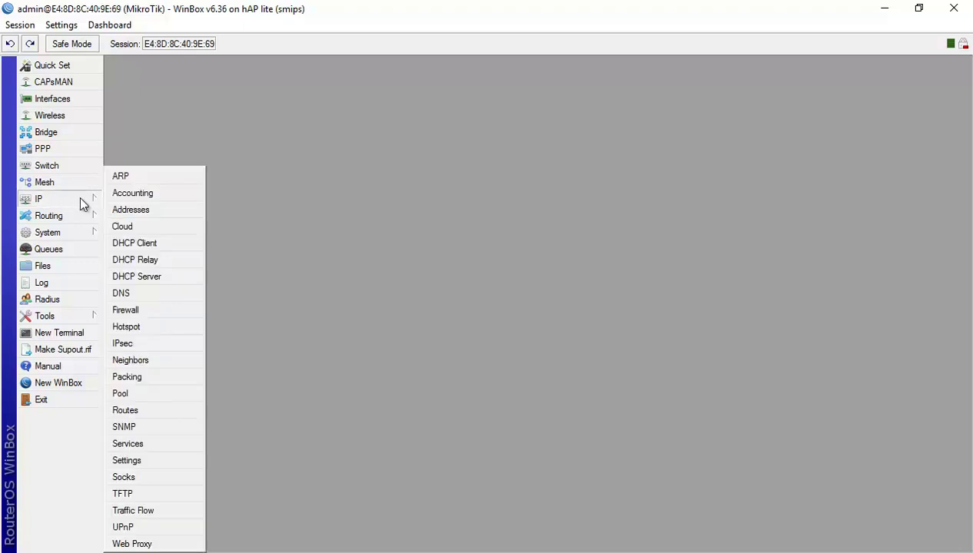
click(143, 216)
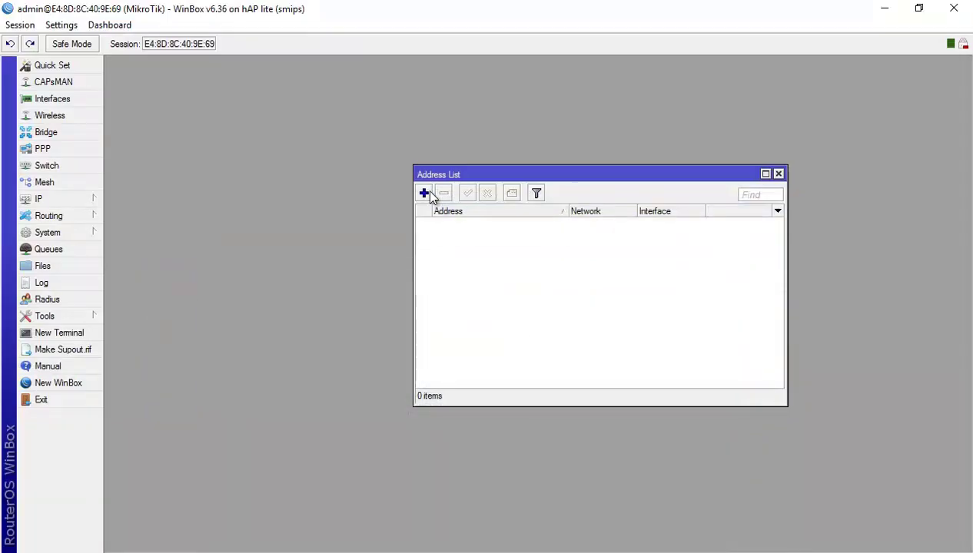
click(425, 193)
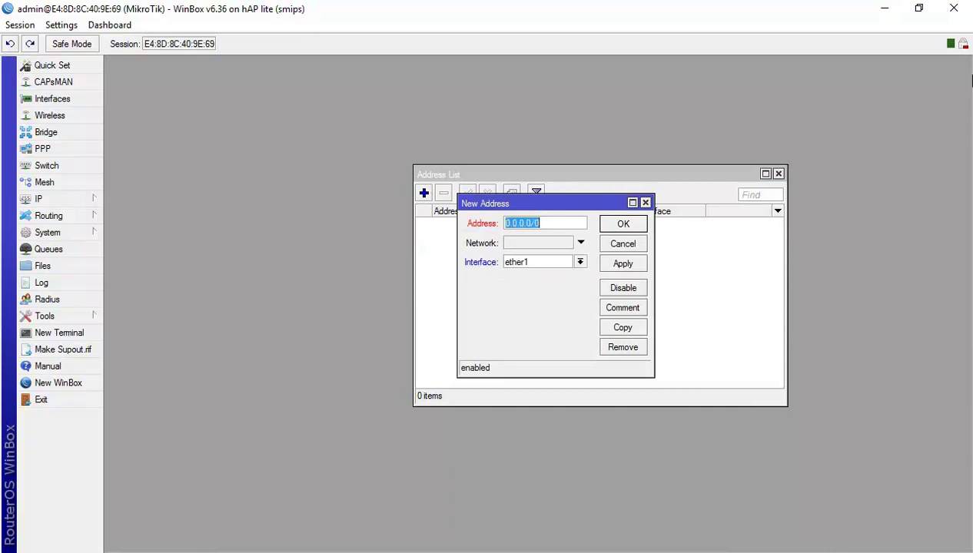
text(10.0.0)
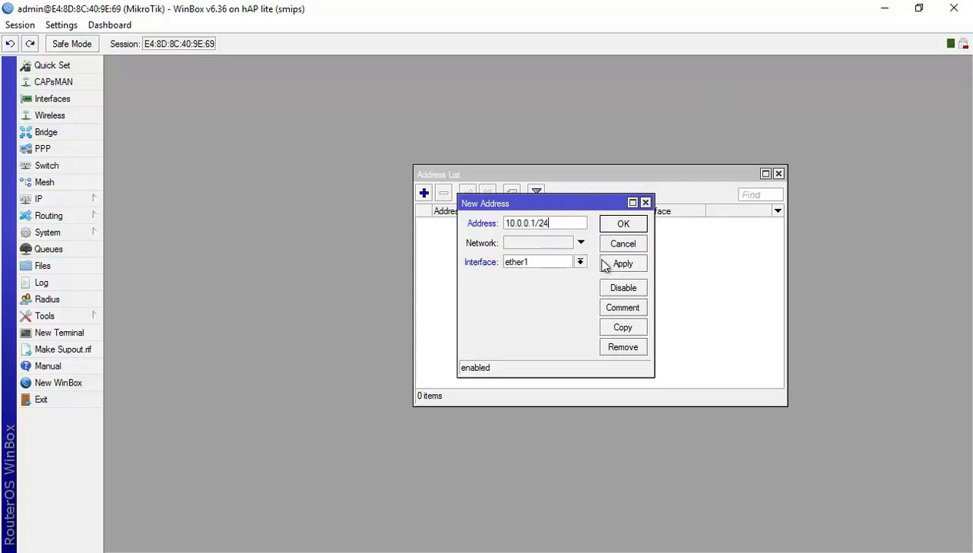
drag(553, 203, 587, 211)
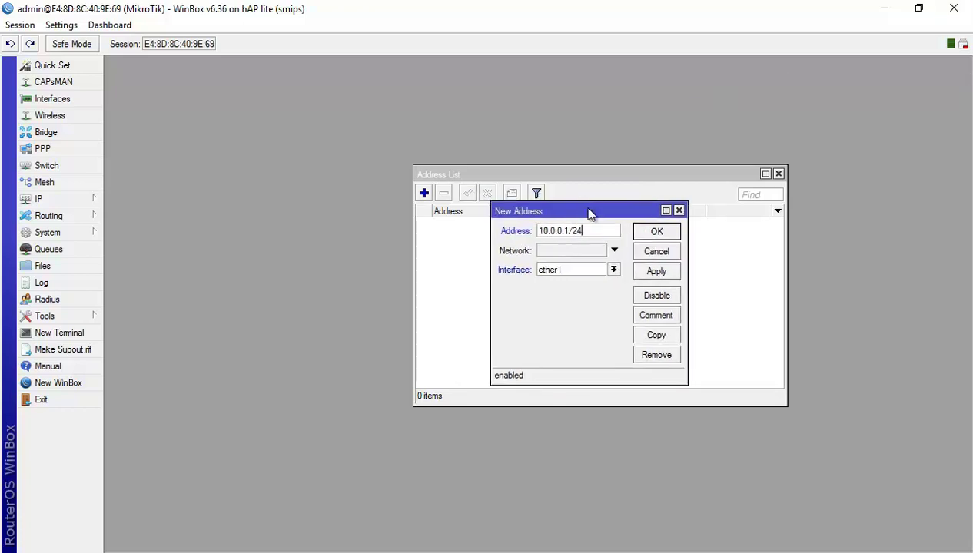
click(657, 231)
- Disable the 10.0.0.1/24 entry in the router's address list and enable it again
click(465, 223)
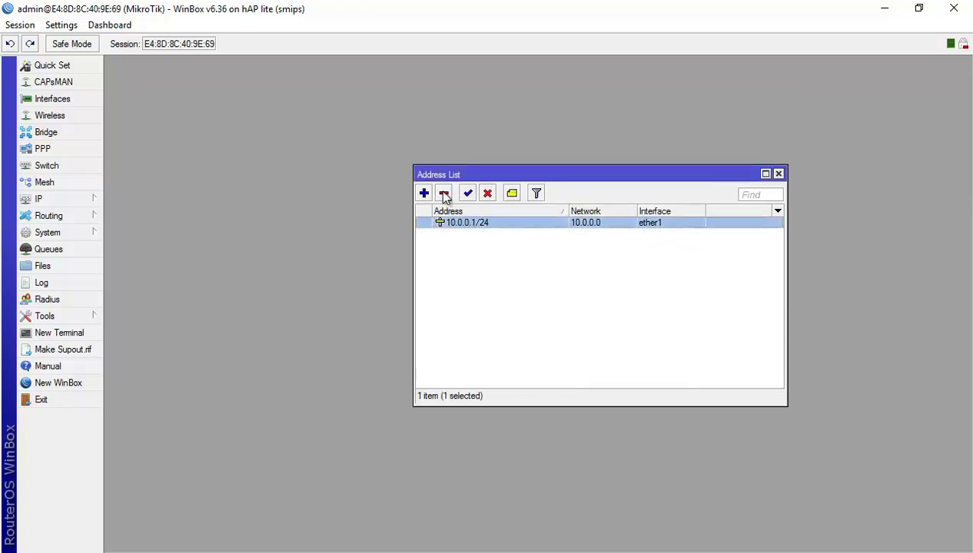
click(488, 195)
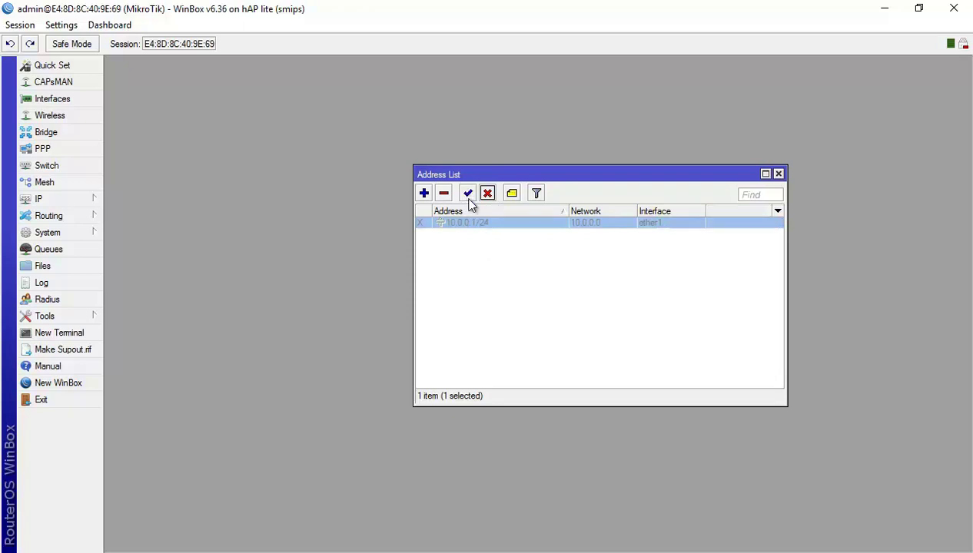
click(468, 194)
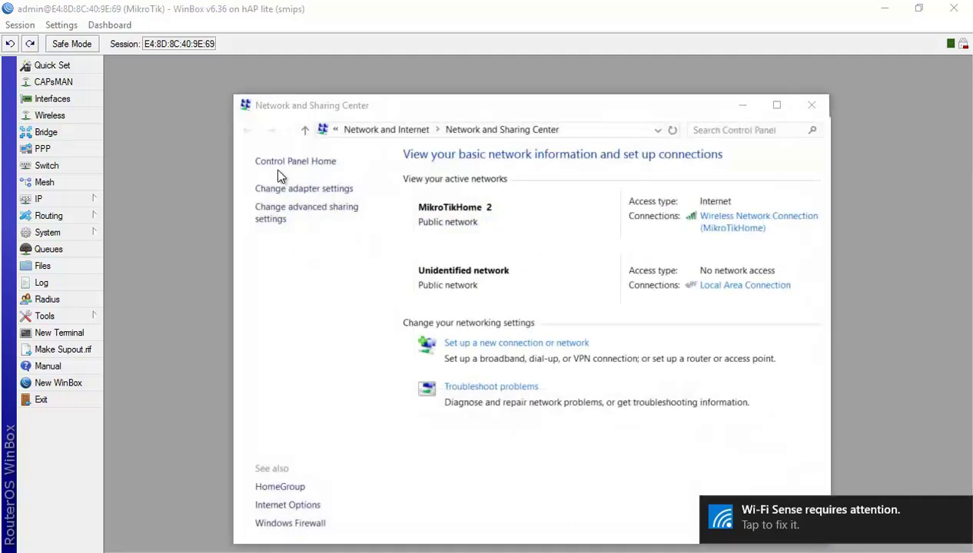
- Give the PC's Local Area Connection the static IPv4 address 10.0.0.2 with subnet mask 255.255.255.0
click(281, 188)
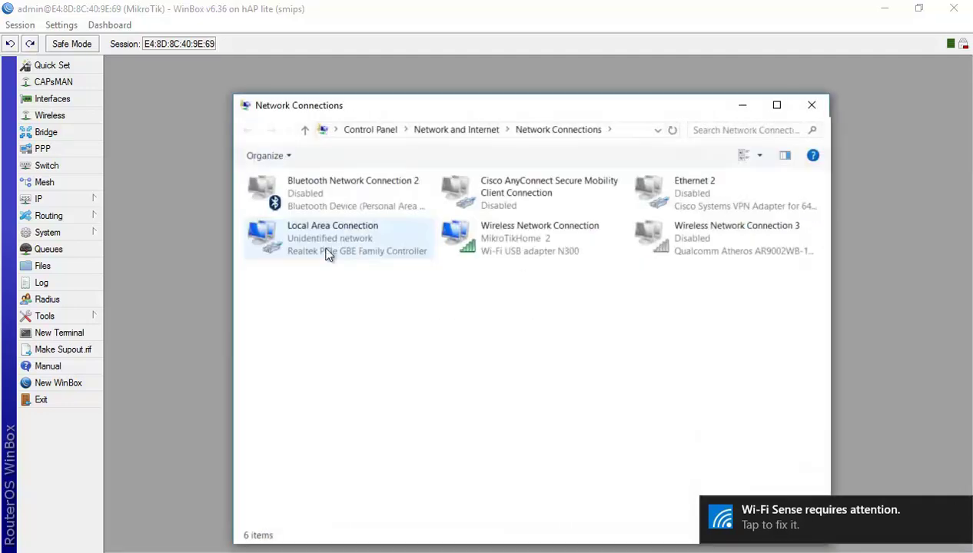
right_click(363, 235)
click(331, 380)
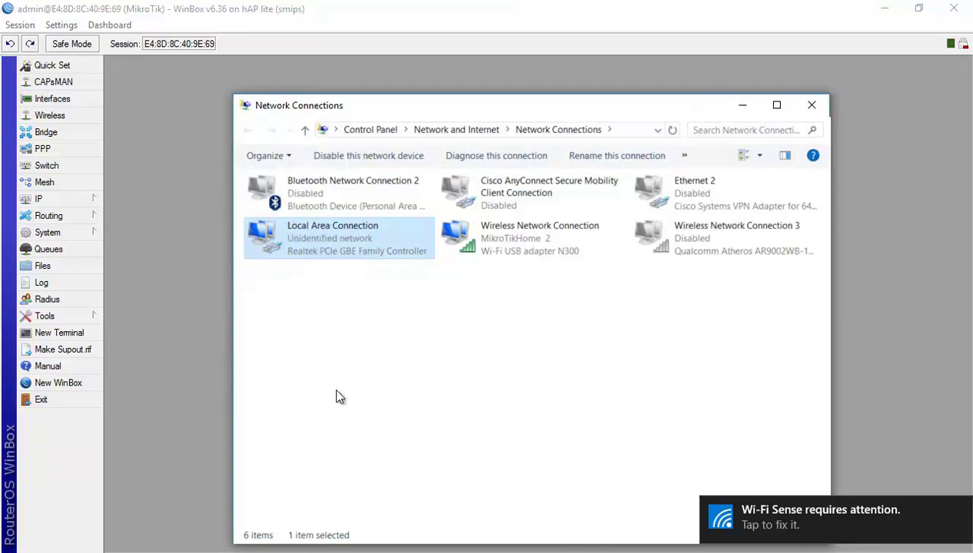
drag(365, 169, 624, 113)
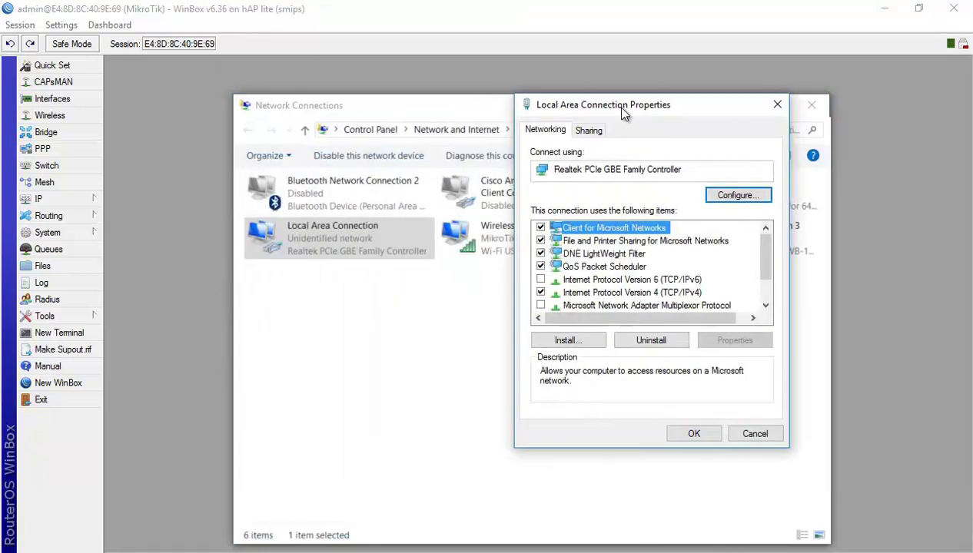
double_click(627, 291)
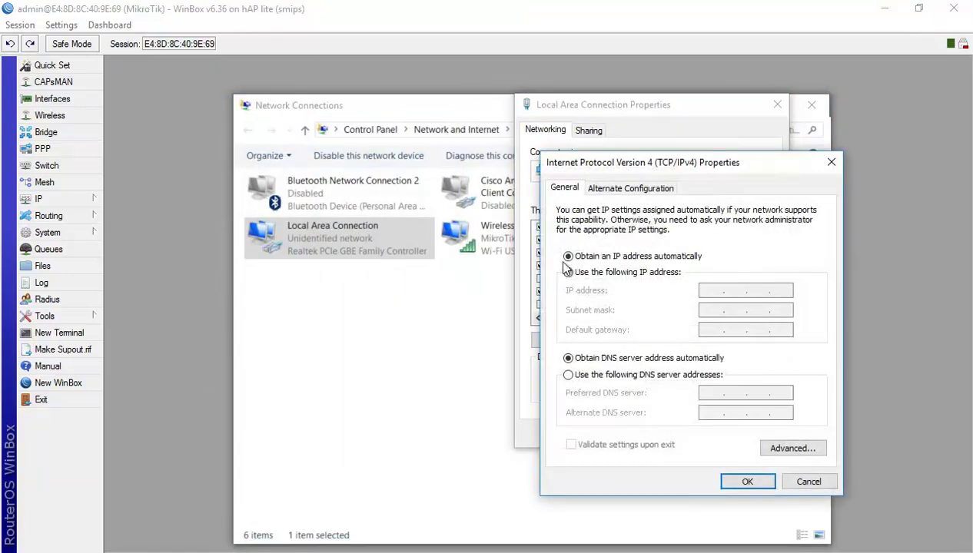
click(567, 272)
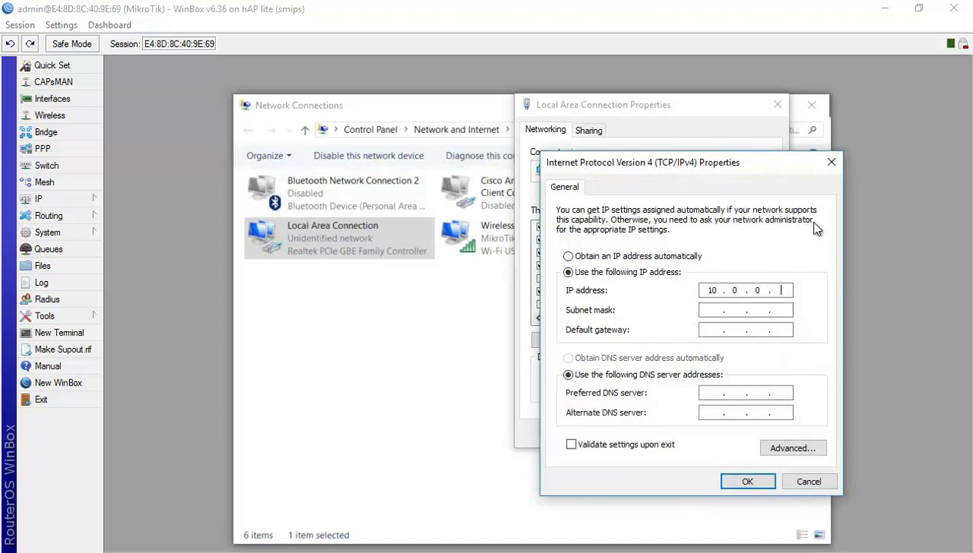
text(10.0.0.2)
key(Tab)
text(255.2255.255.0)
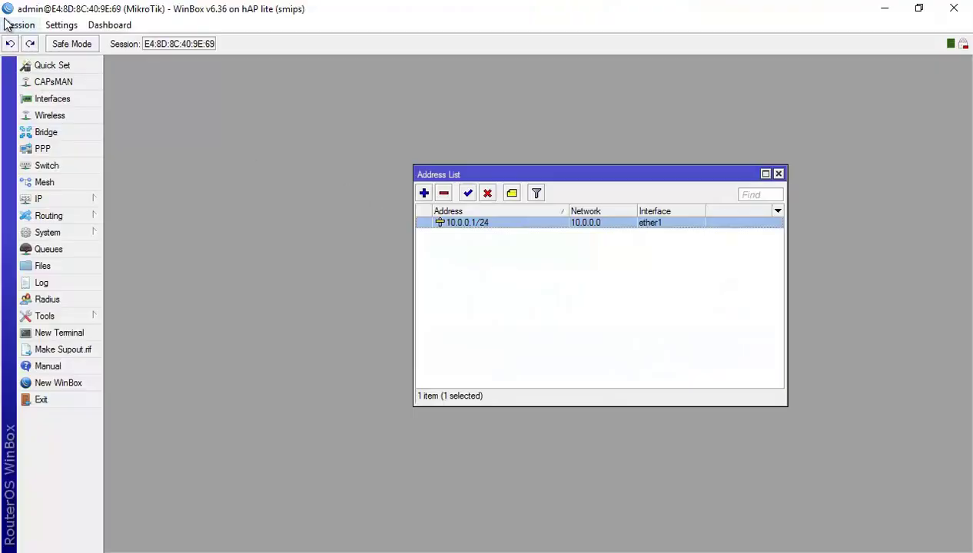
- Disconnect the MAC-based WinBox session, reconnect to the router as admin through 10.0.0.1, and maximize the session window
click(7, 24)
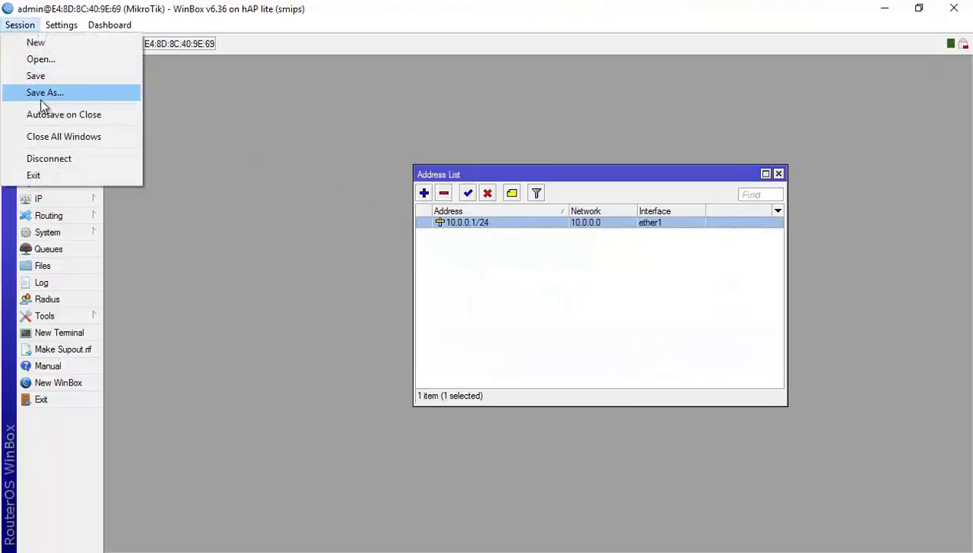
click(62, 157)
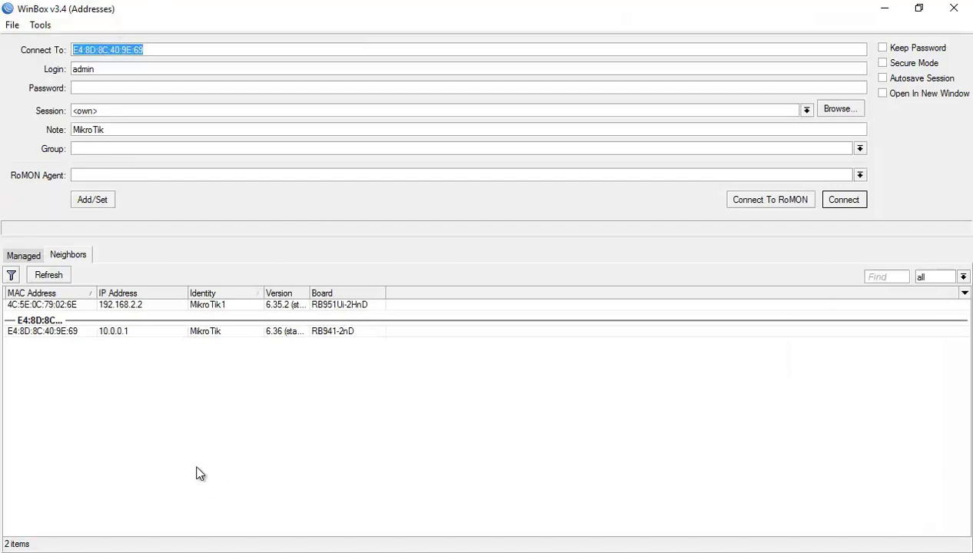
click(115, 331)
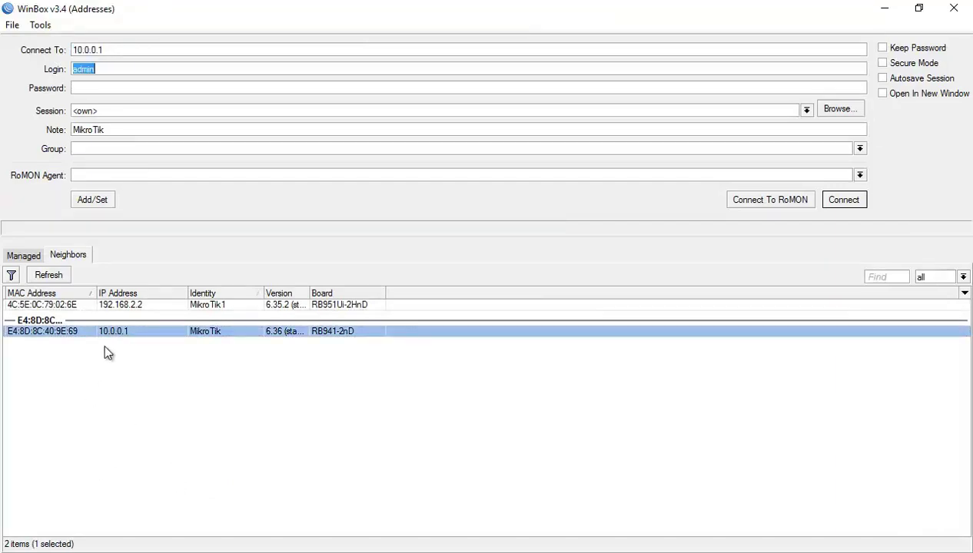
click(853, 201)
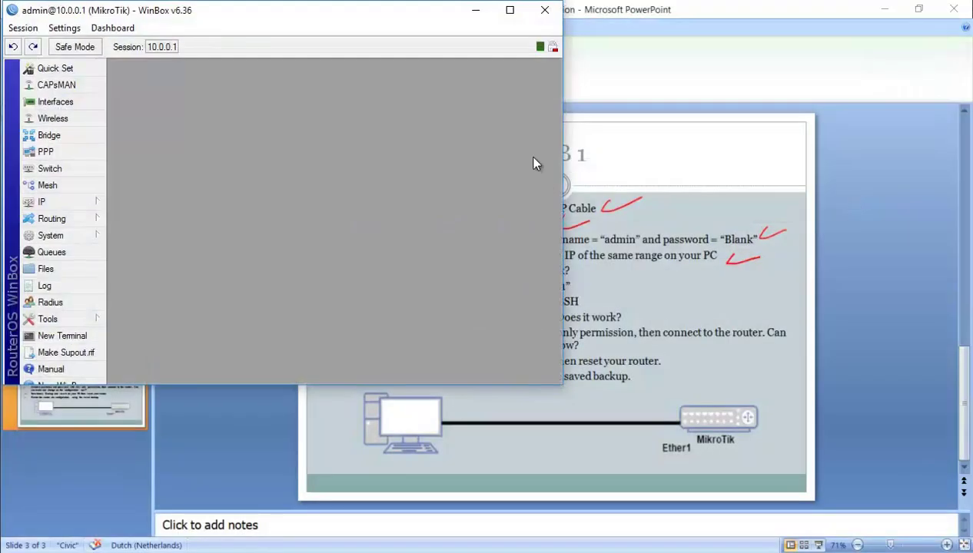
click(510, 10)
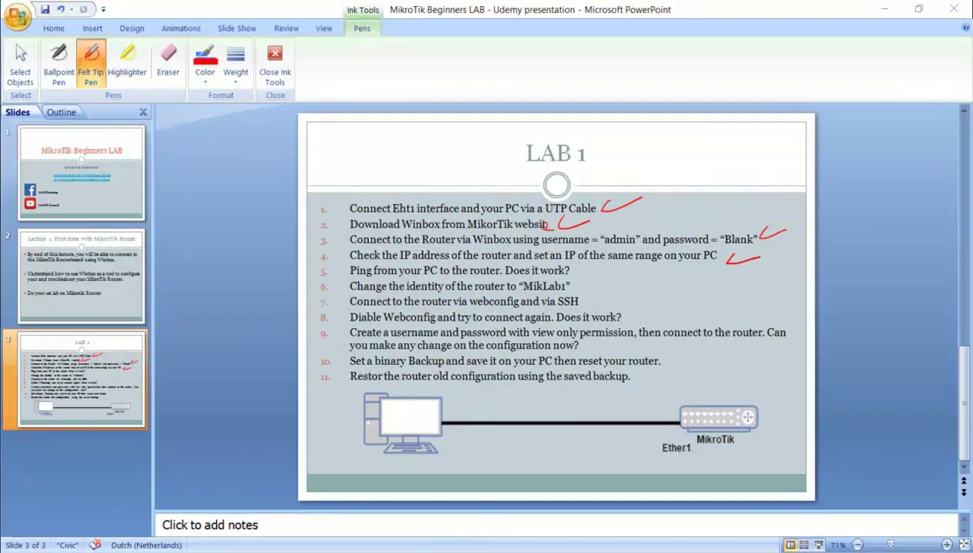
- Ping 10.0.0.1 from Command Prompt, and tick off lab task 5 on the PowerPoint slide
key(super)
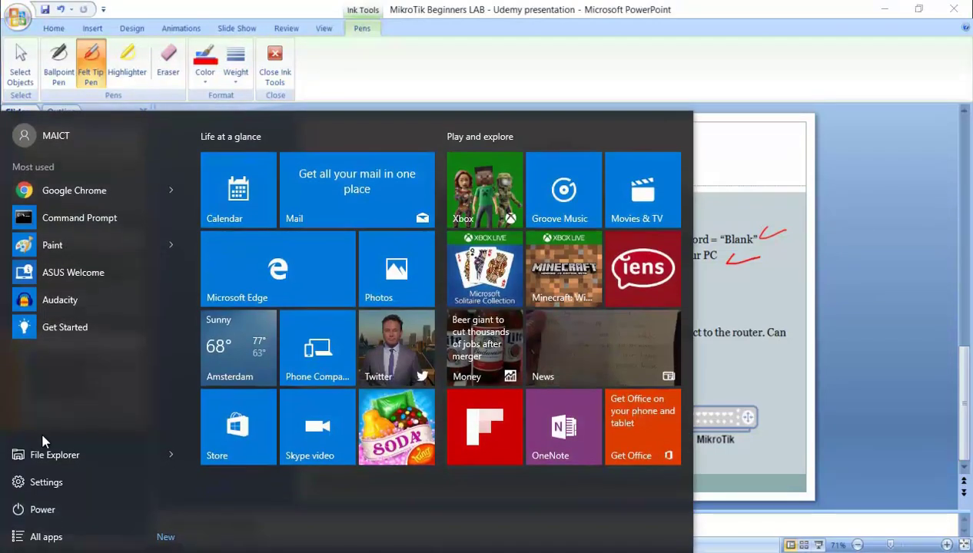
key(super)
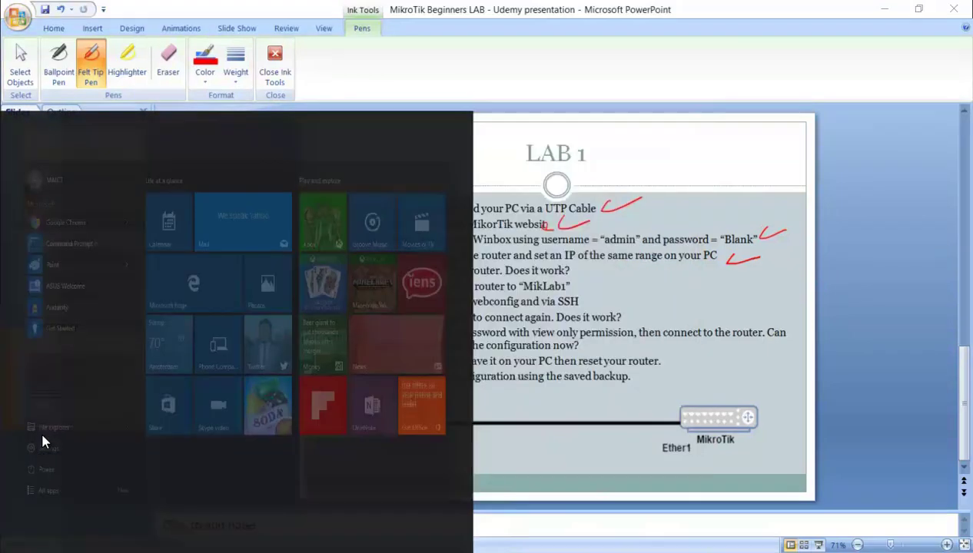
text(cmd)
key(Return)
text(pi)
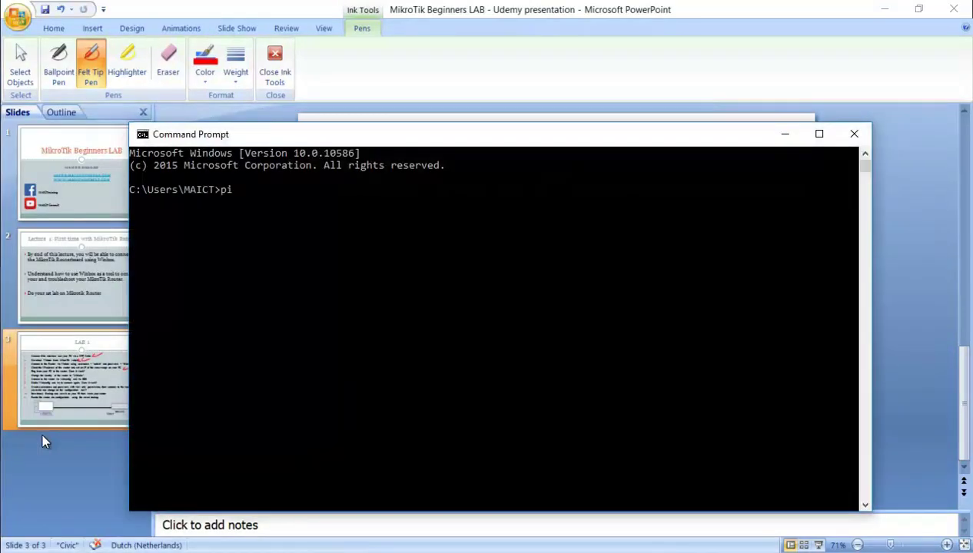
text(ng 10.0.0.1)
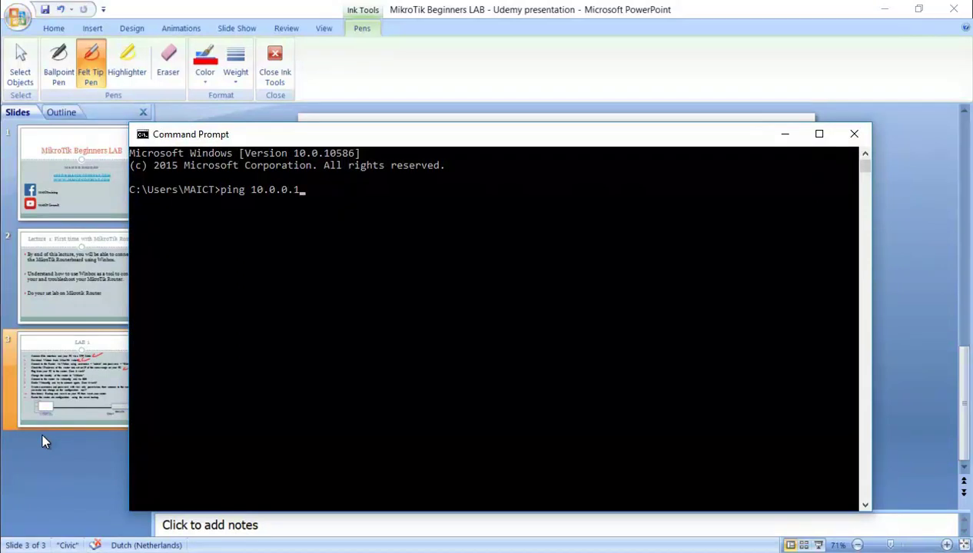
key(Return)
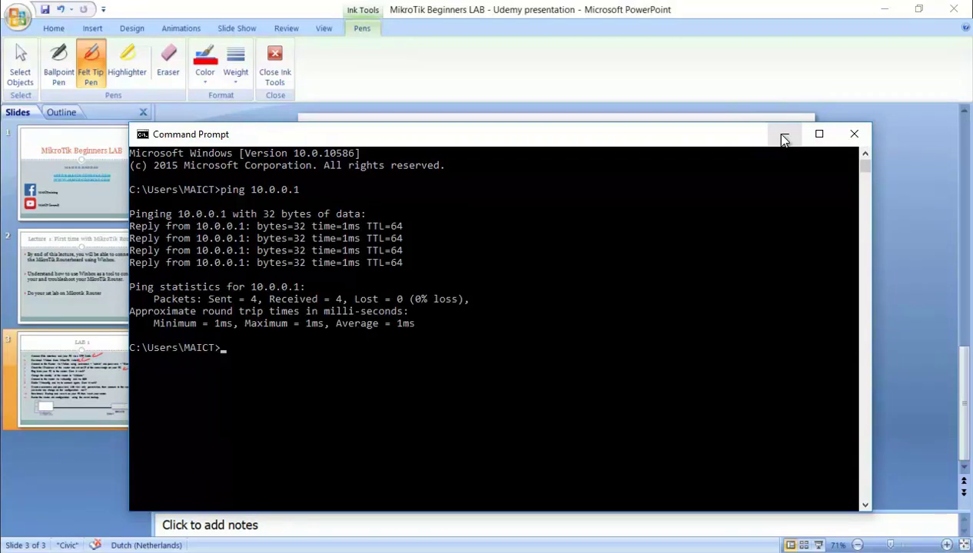
click(858, 137)
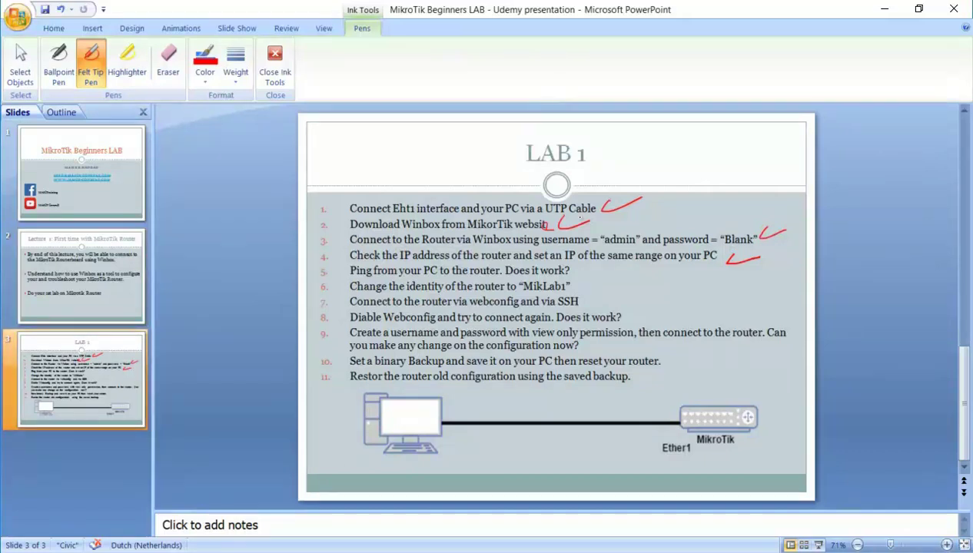
drag(573, 272, 601, 264)
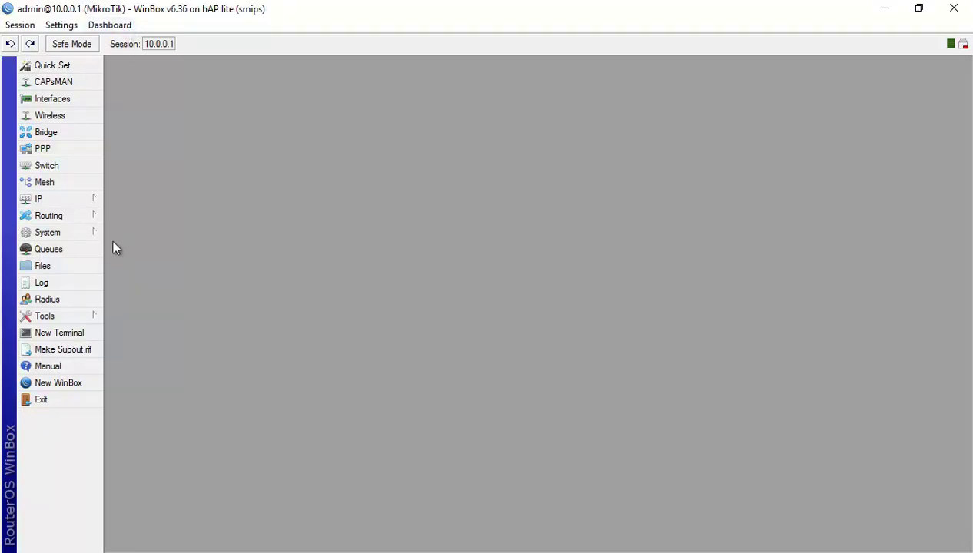
click(76, 232)
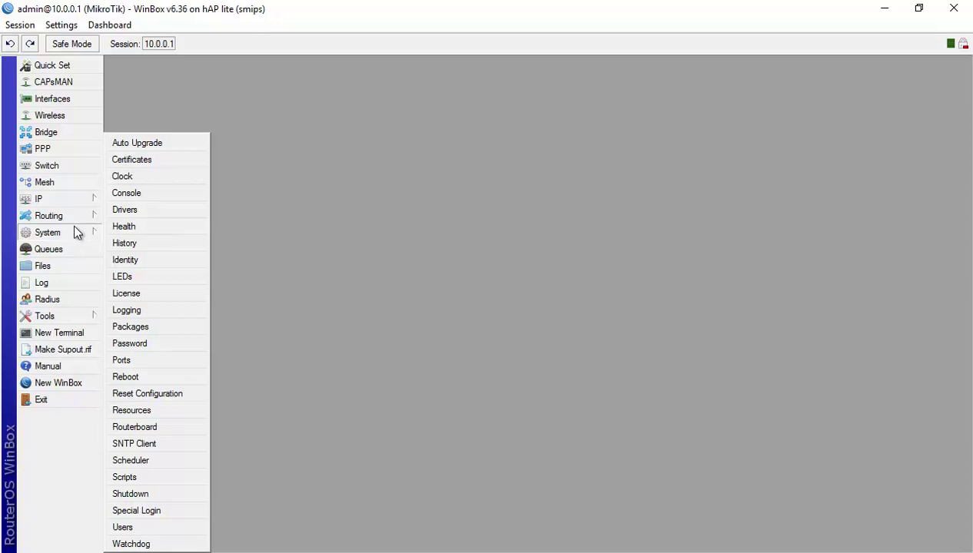
click(131, 260)
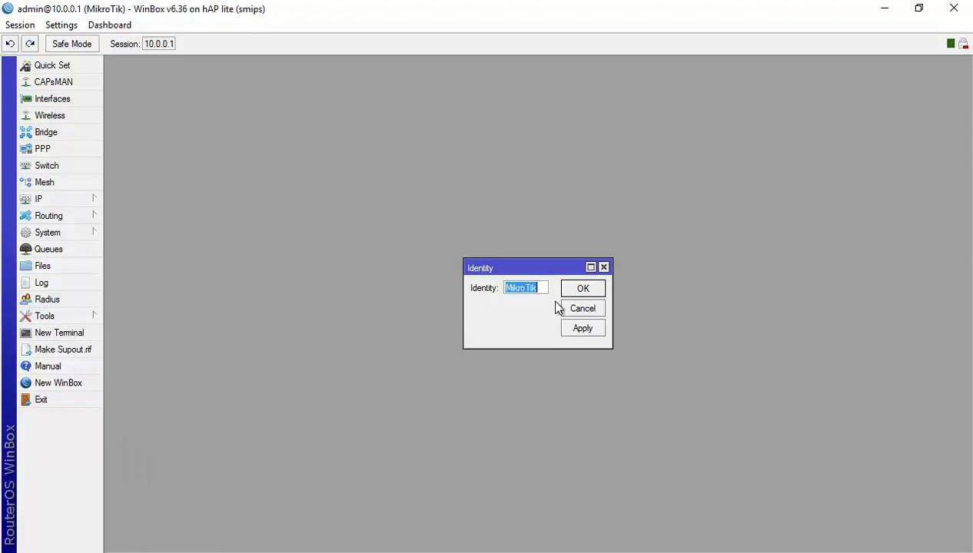
click(604, 267)
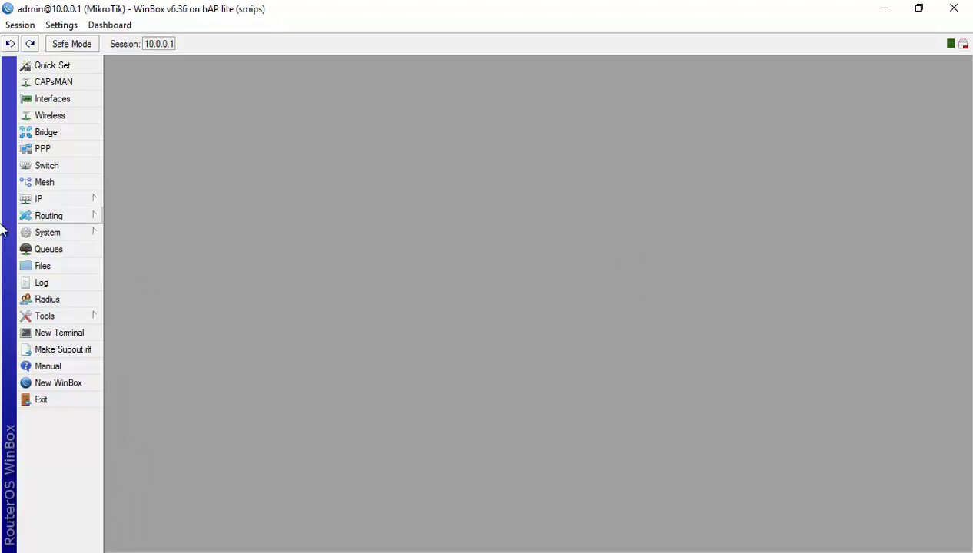
- Set the router's system identity to MikLab1, as lab task 6 on the PowerPoint slide asks
click(46, 238)
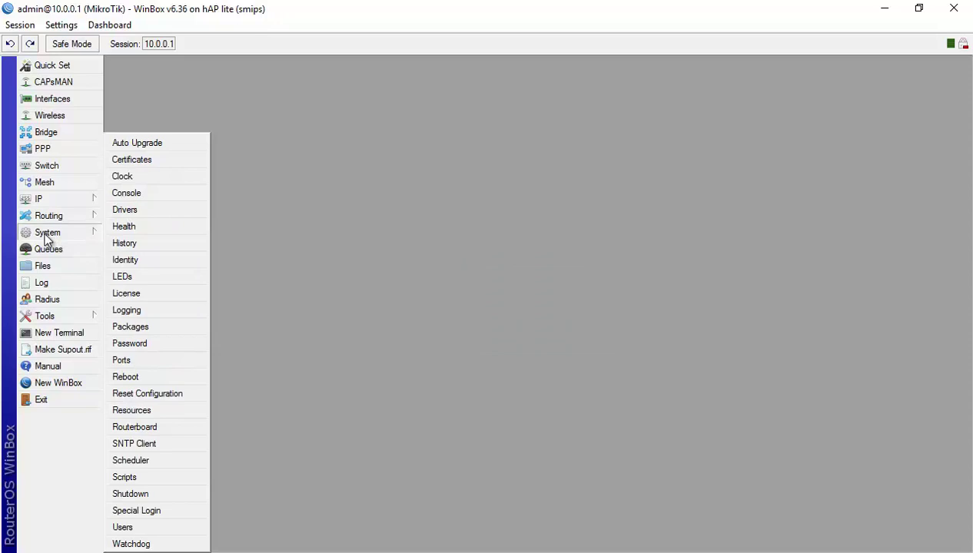
click(147, 260)
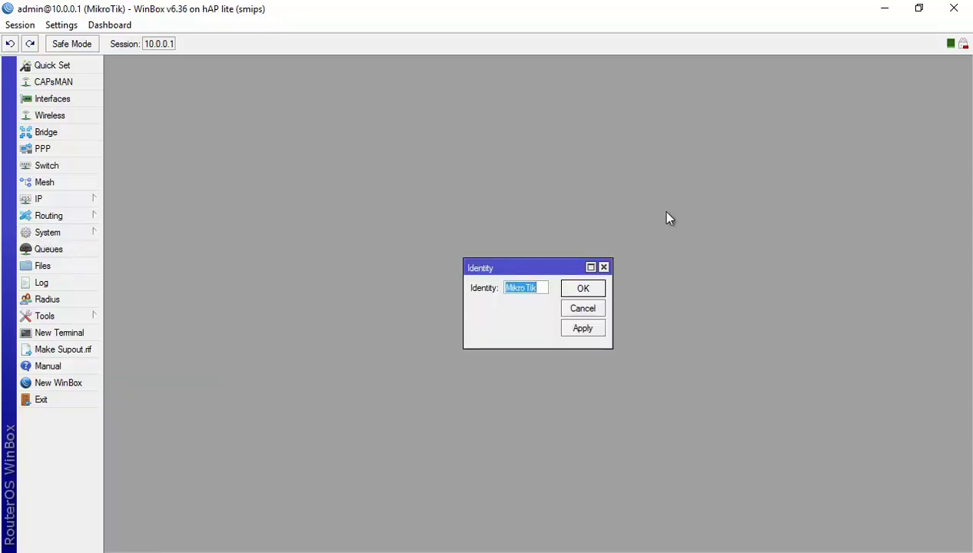
key(alt+Tab)
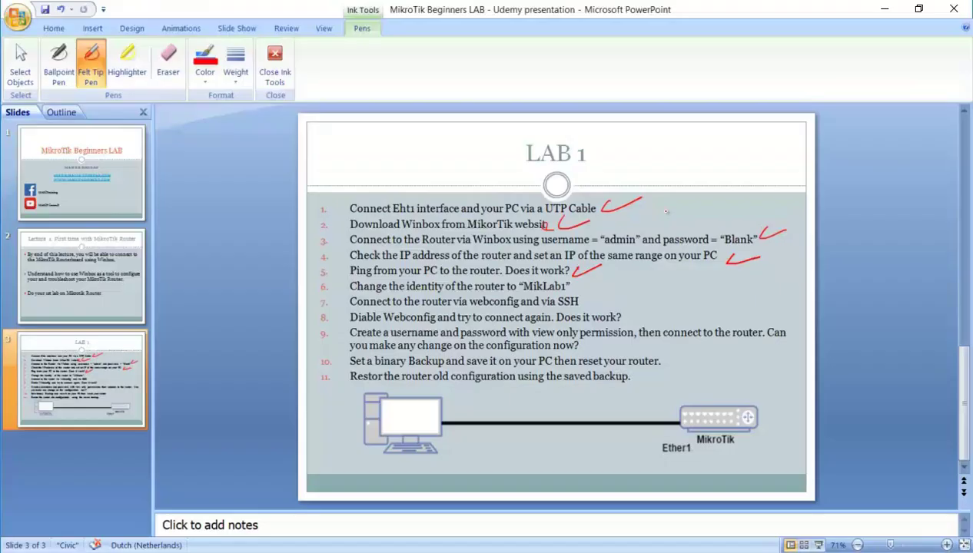
key(alt+Tab)
text(M)
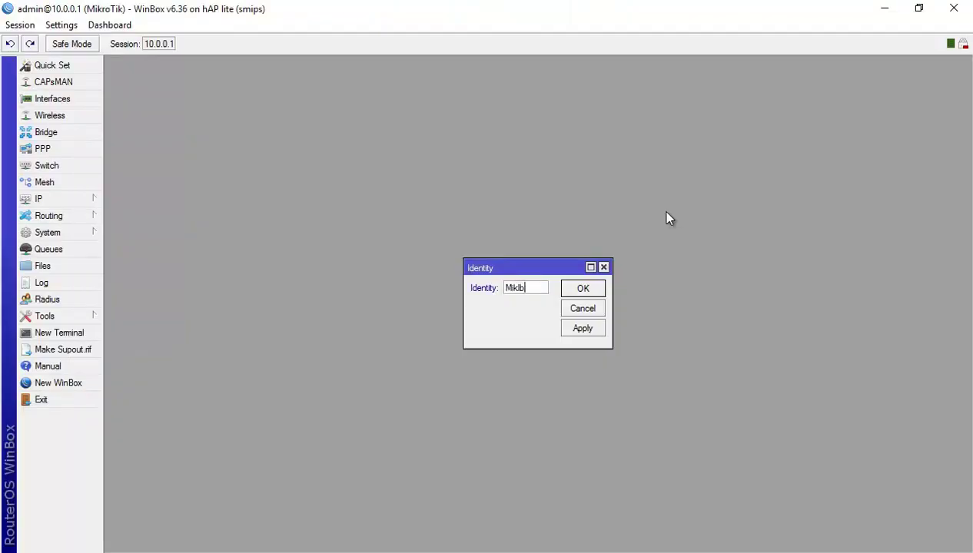
text(ikLab1)
click(588, 290)
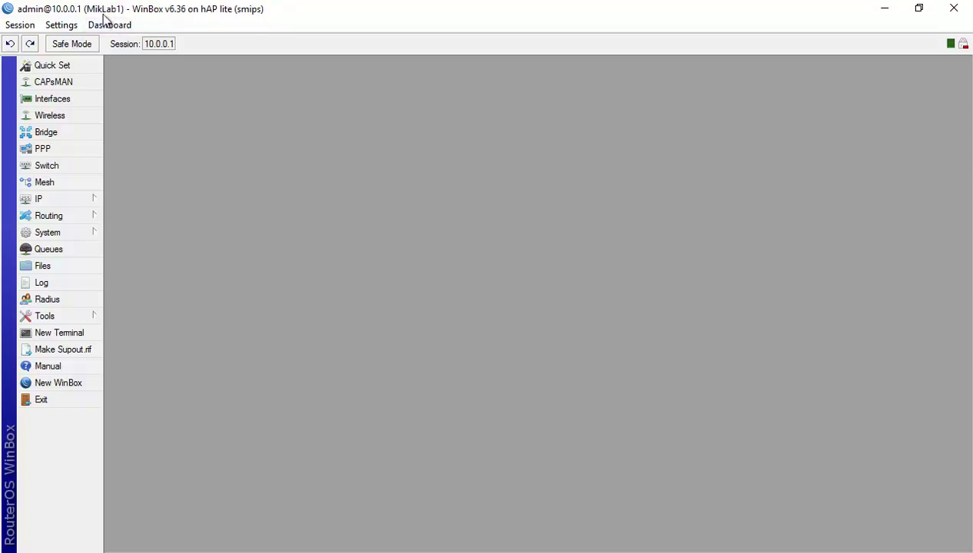
- Disconnect and reconnect to the MikLab1 neighbor at 10.0.0.1 as admin, and tick off lab task 6 on the PowerPoint slide
click(22, 27)
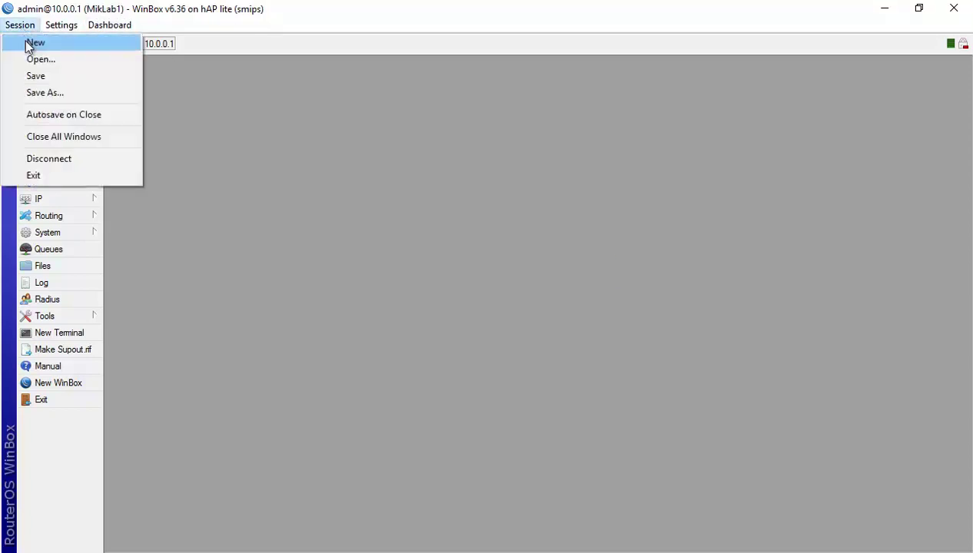
click(63, 160)
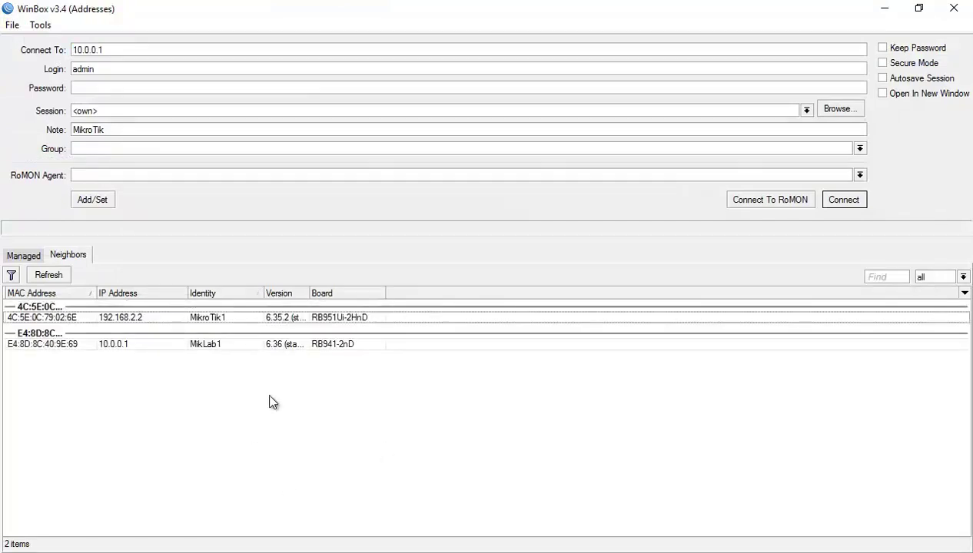
click(207, 345)
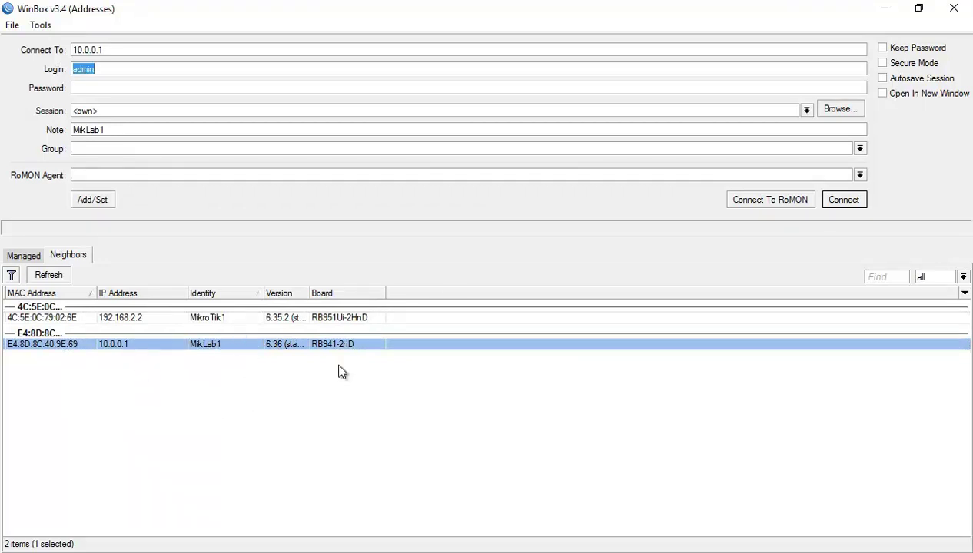
click(846, 204)
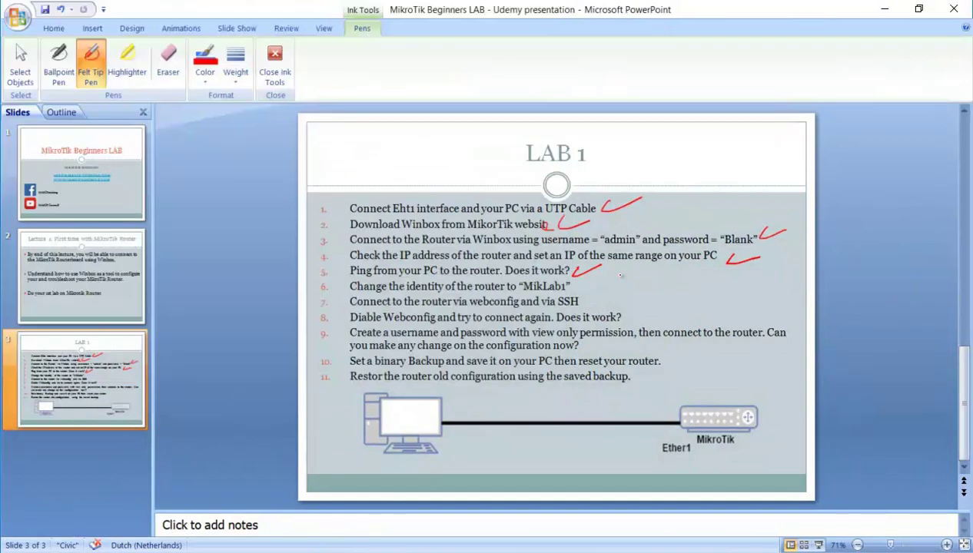
click(545, 10)
drag(573, 286, 602, 281)
- Switch to the Udemy lab 1 drawing in Paint and undo the handwritten "admin" strokes
key(alt+Tab)
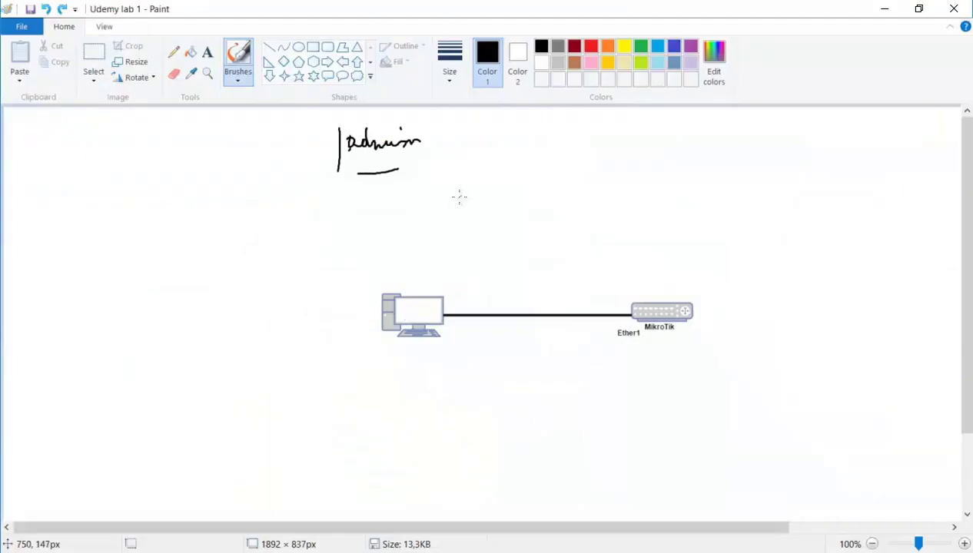
key(ctrl+z)
key(ctrl+z)
key(ctrl+z)
key(ctrl+z)
key(ctrl+z)
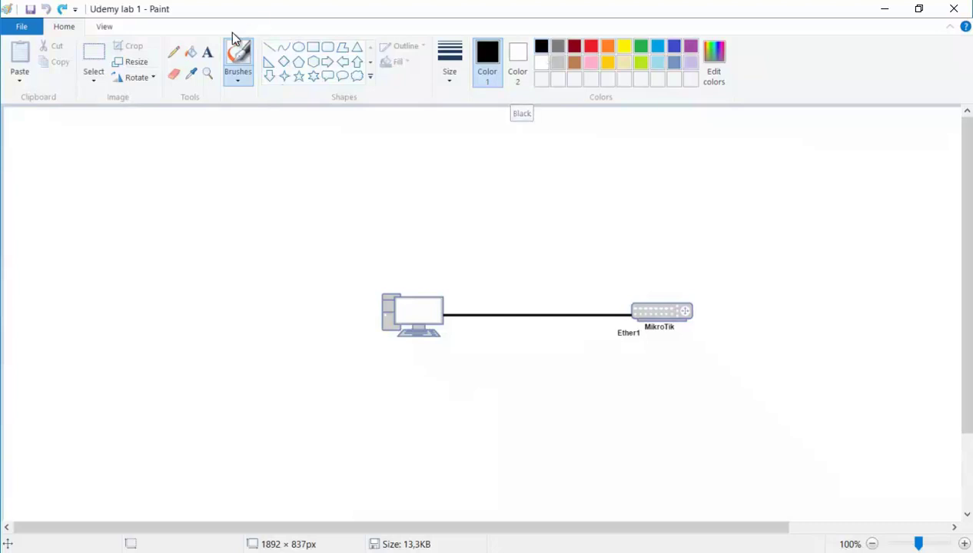
- Handwrite a black list above the network diagram: WINBOX, Webconfig with HTTP circled, and Telnet / SSH (COMMAND LINE)
drag(395, 130, 418, 135)
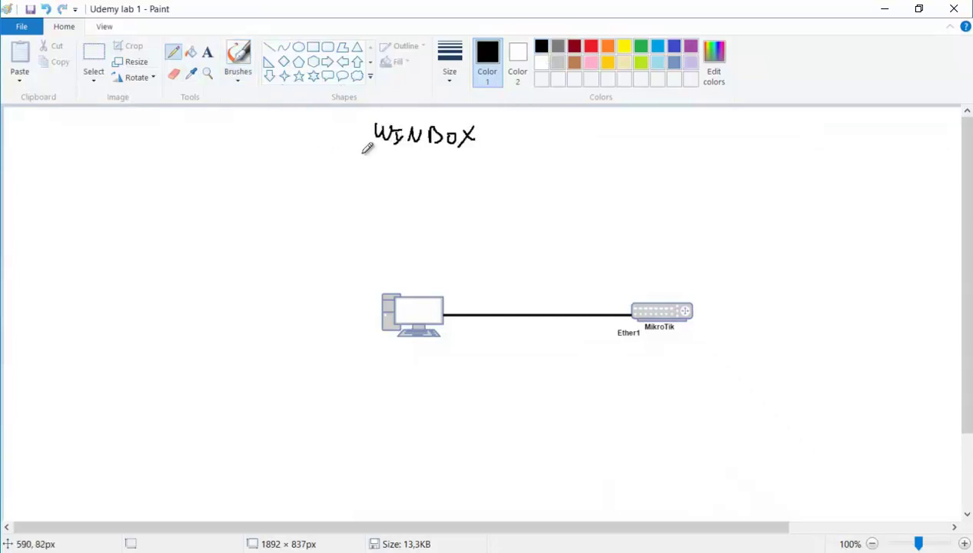
drag(350, 140, 367, 140)
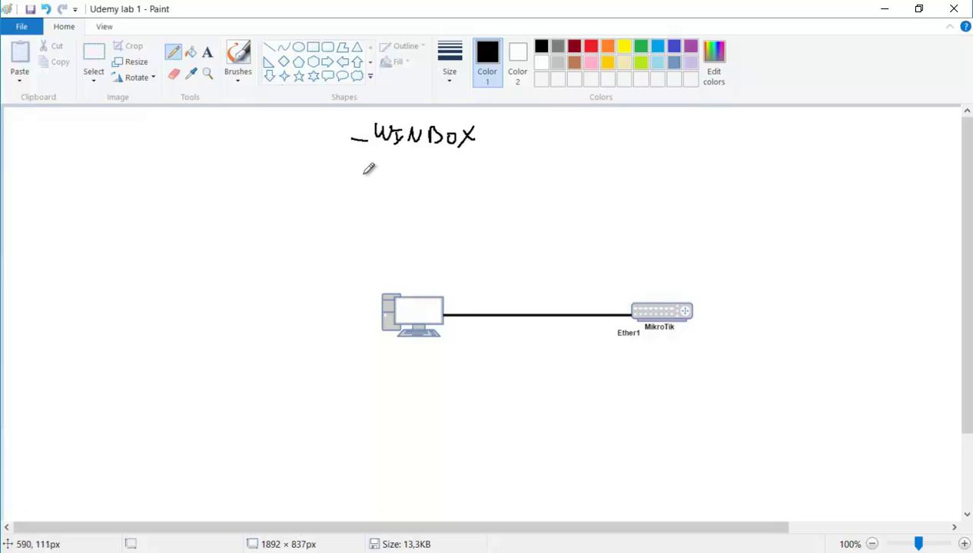
mouse_move(353, 175)
mouse_down()
mouse_move(397, 163)
mouse_move(420, 183)
mouse_move(475, 178)
mouse_move(484, 197)
mouse_move(515, 186)
mouse_up()
mouse_move(501, 180)
mouse_down()
mouse_move(538, 169)
mouse_move(556, 182)
mouse_up()
mouse_move(506, 160)
mouse_down()
mouse_move(516, 157)
mouse_move(560, 191)
mouse_move(514, 153)
mouse_move(497, 180)
mouse_up()
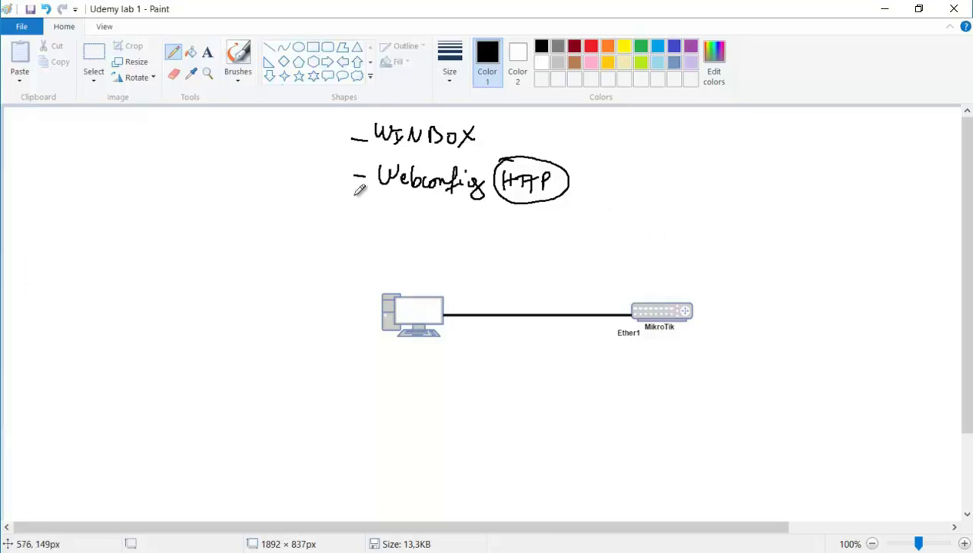
drag(353, 220, 382, 227)
mouse_move(396, 218)
mouse_down()
mouse_move(409, 207)
mouse_move(464, 215)
mouse_move(478, 240)
mouse_move(545, 227)
mouse_move(580, 245)
mouse_move(612, 240)
mouse_up()
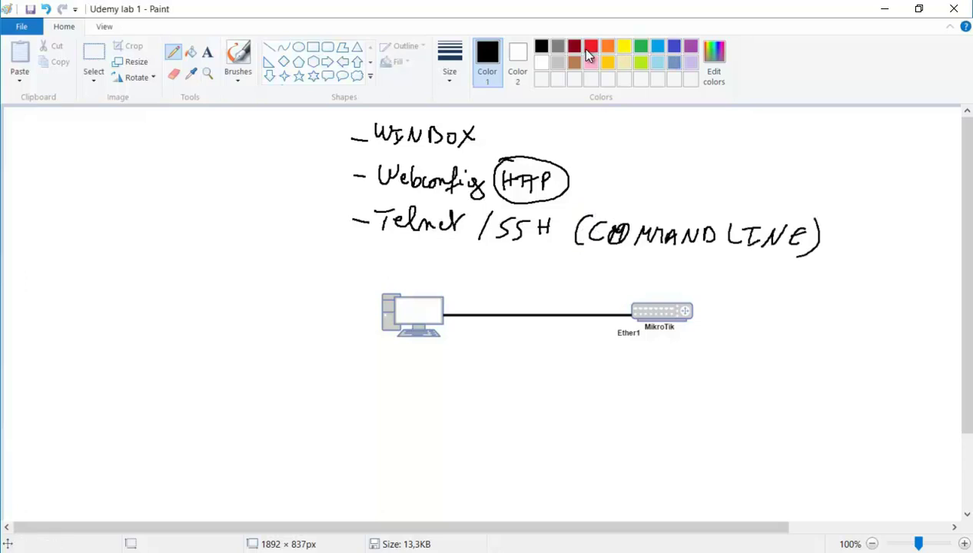
- Write "Clear Text" under Telnet and "Encrypted" under SSH in red
click(589, 47)
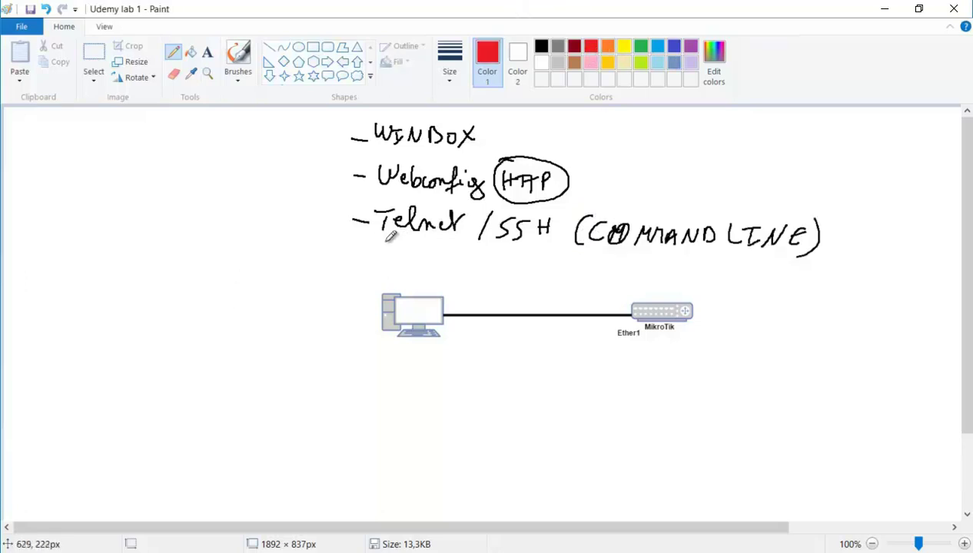
drag(383, 244, 454, 248)
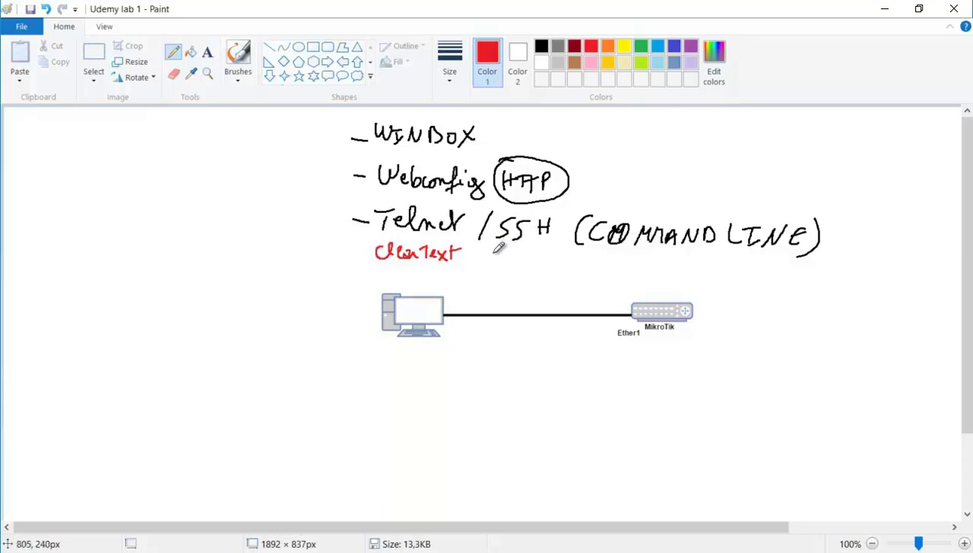
mouse_move(496, 249)
mouse_down()
mouse_move(518, 263)
mouse_move(578, 255)
mouse_move(569, 267)
mouse_up()
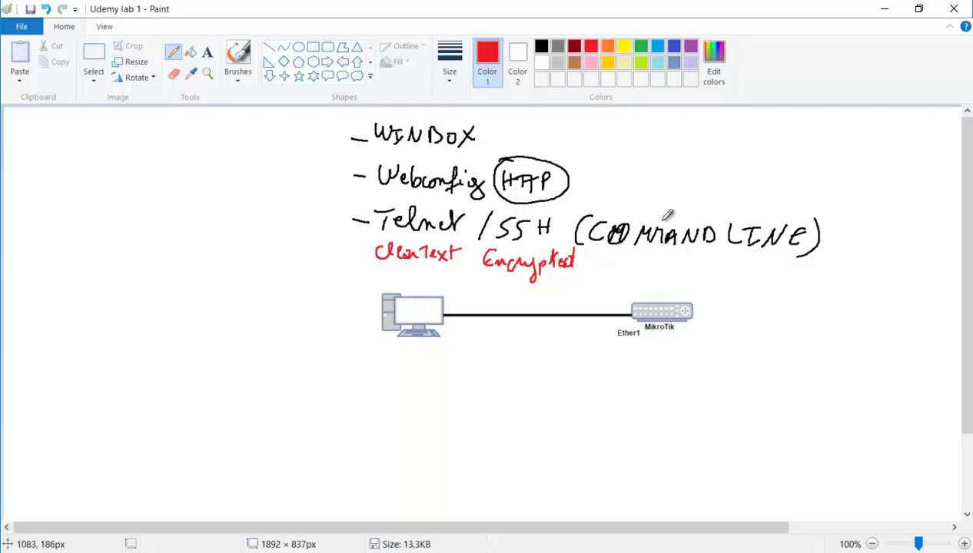
- Label the MikroTik router 10.0.0.1 and the PC 10.0.0.2 in red on the network diagram
key(alt+Tab)
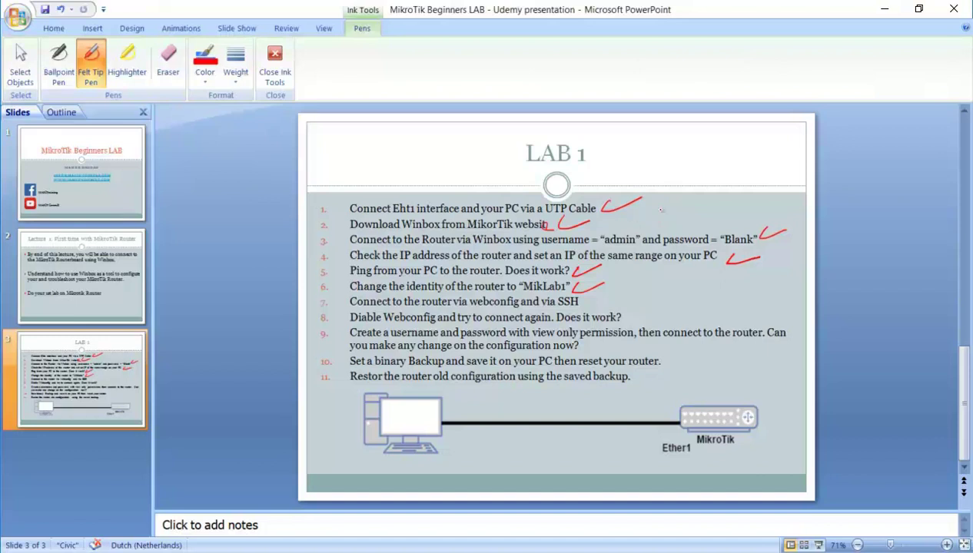
key(alt+Tab)
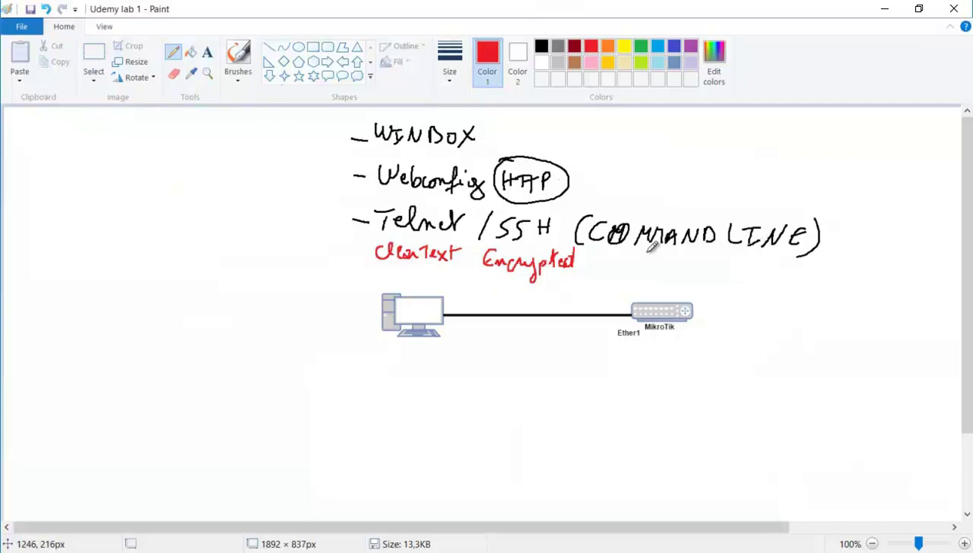
mouse_move(677, 288)
mouse_down()
mouse_move(677, 298)
mouse_move(738, 298)
mouse_up()
click(694, 299)
click(712, 298)
click(731, 298)
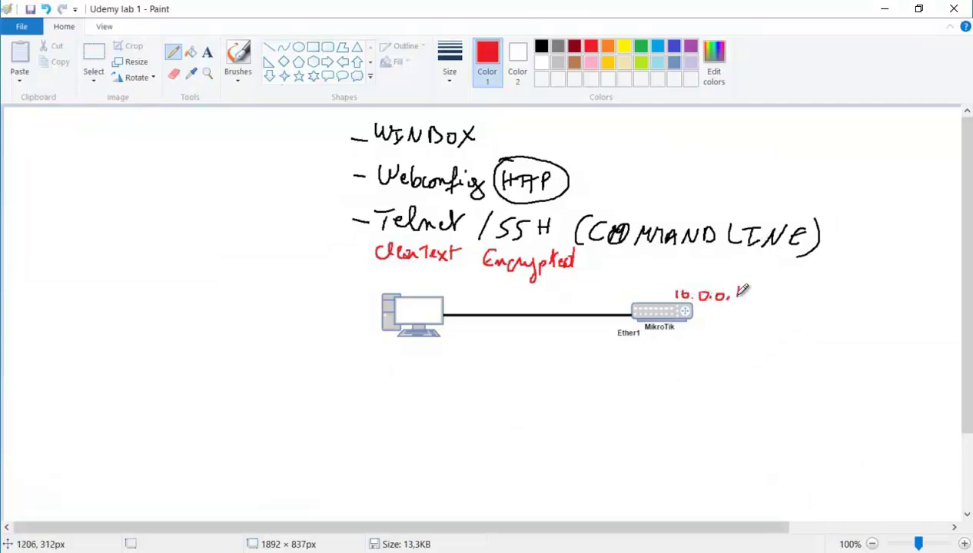
mouse_move(371, 353)
mouse_down()
mouse_move(372, 363)
mouse_move(379, 354)
mouse_move(436, 362)
mouse_up()
click(389, 362)
click(405, 362)
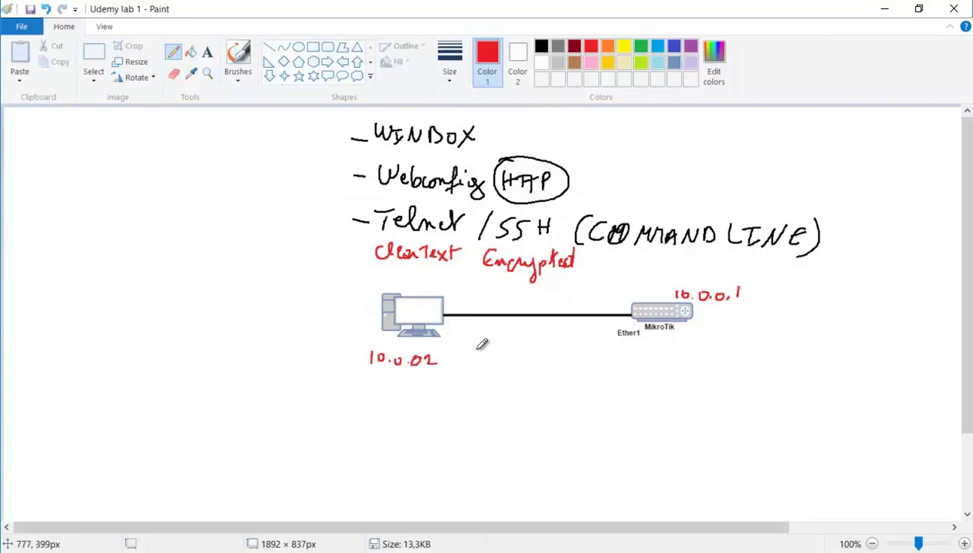
- Switch to the web browser and open the router's WebFig page at 10.0.0.1 in a new tab
key(alt+Tab)
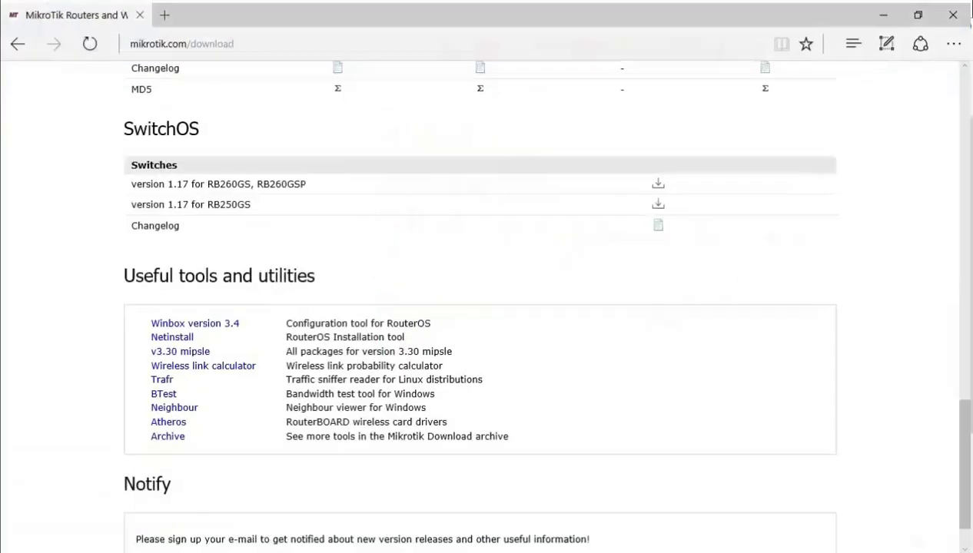
click(175, 12)
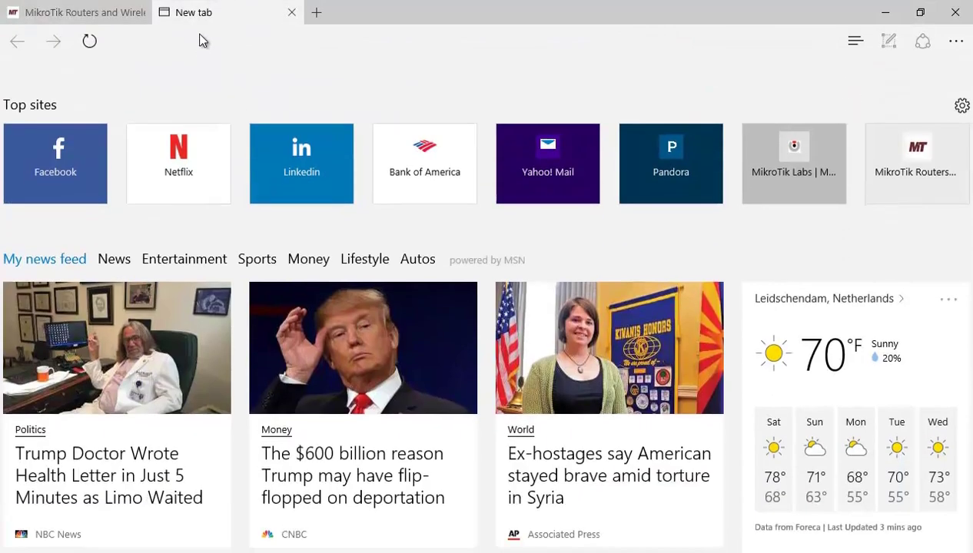
click(199, 40)
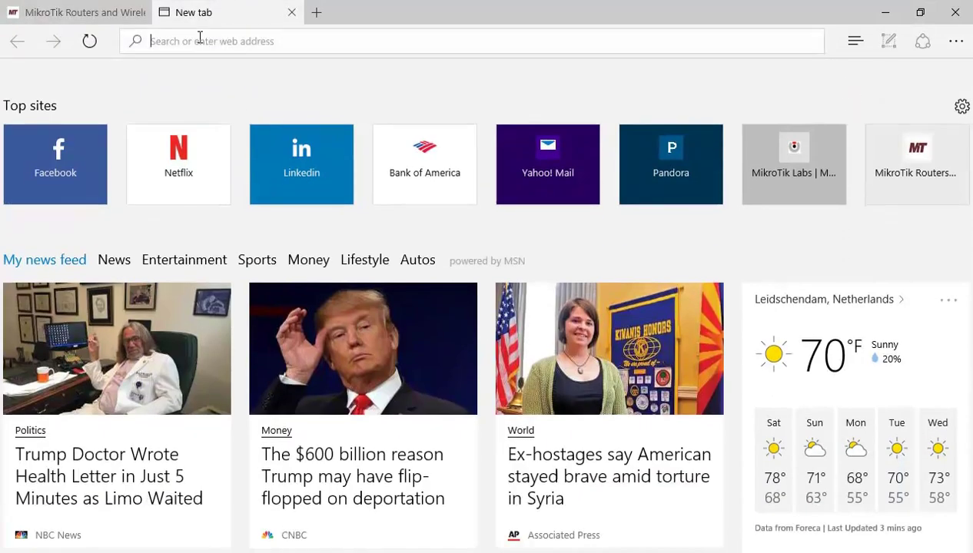
text(10.0.0)
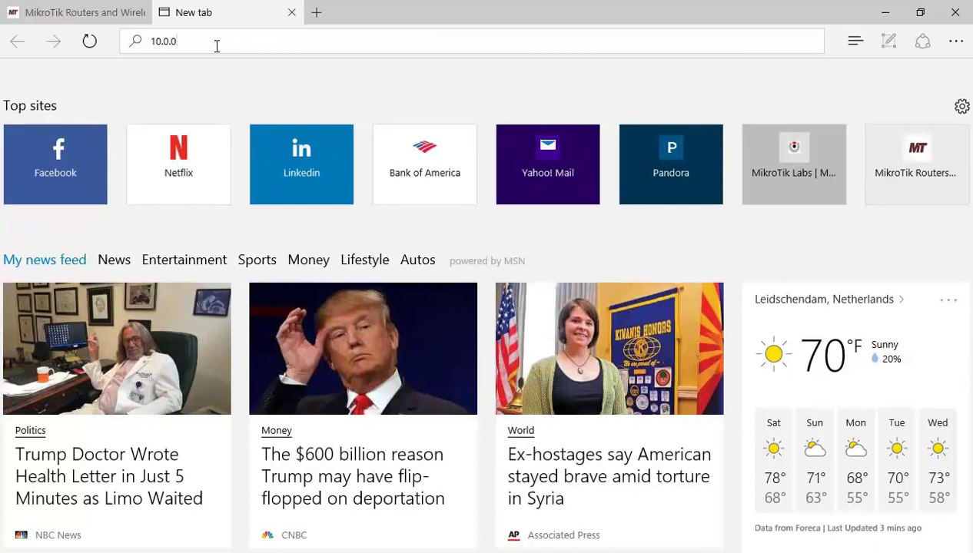
text(.1)
key(Return)
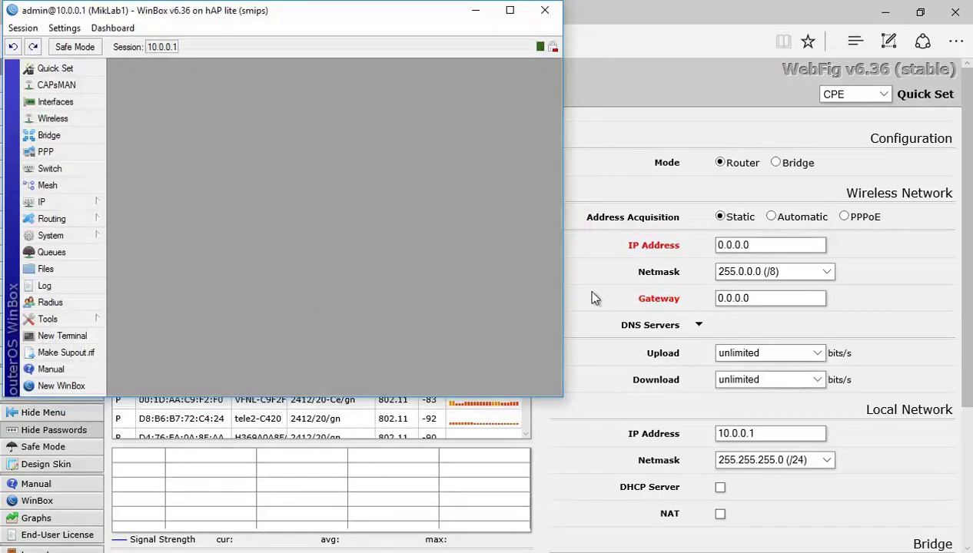
- Place the non-maximized WinBox session window over the middle of the WebFig page to compare the two menus
double_click(326, 15)
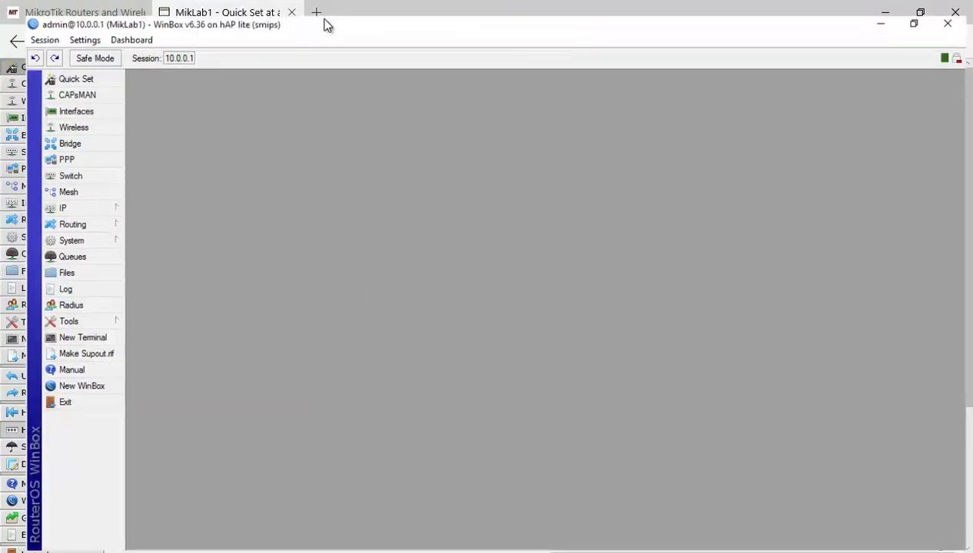
double_click(333, 18)
drag(302, 17, 479, 90)
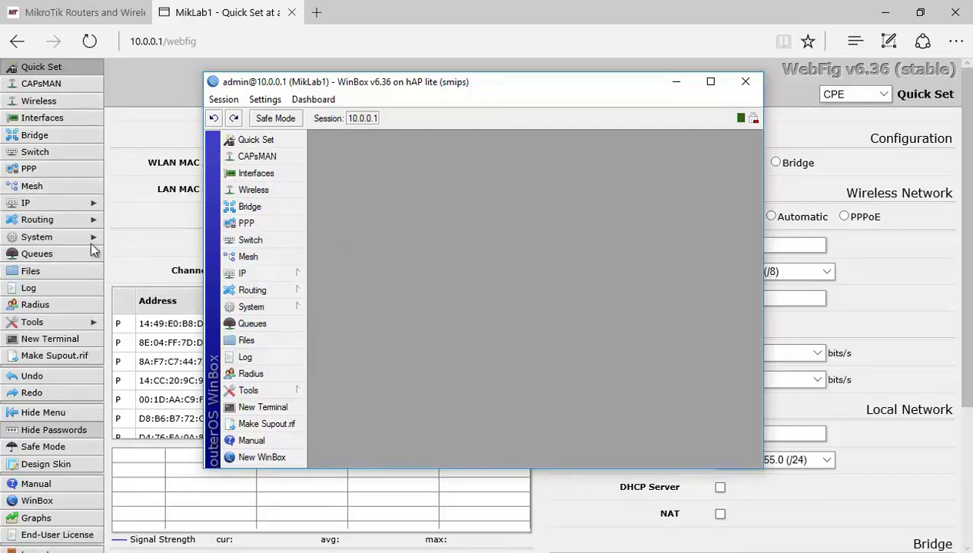
- Open the router's IP address list in WebFig
scroll(85, 353, down, 1)
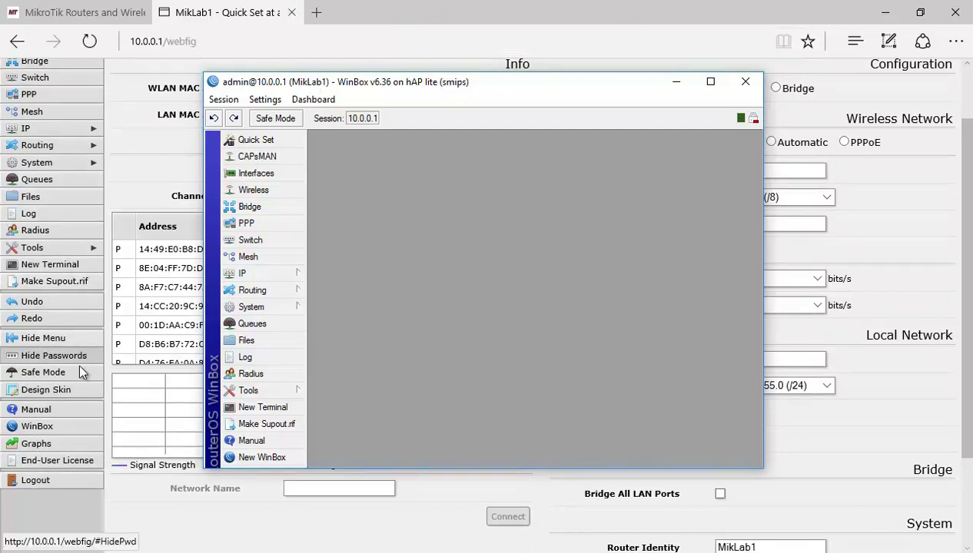
click(92, 128)
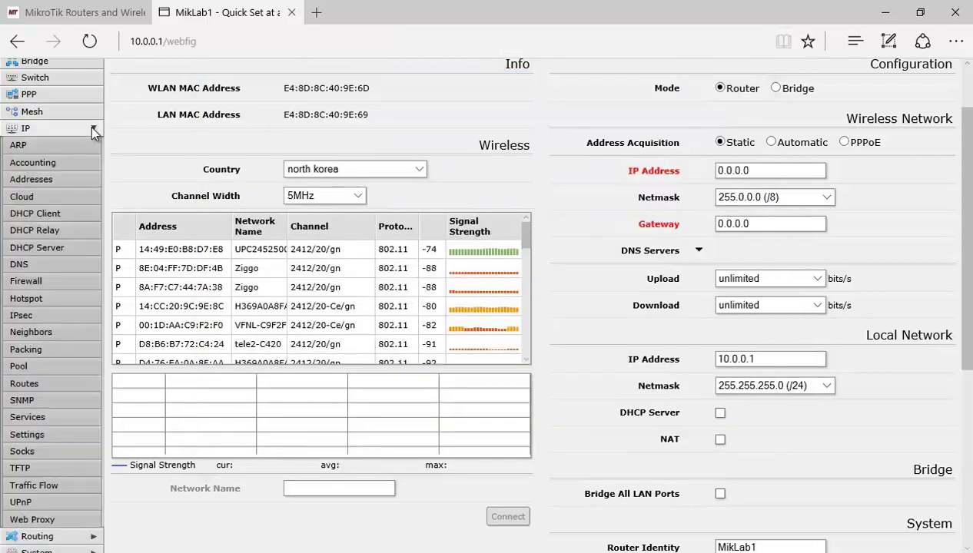
click(60, 176)
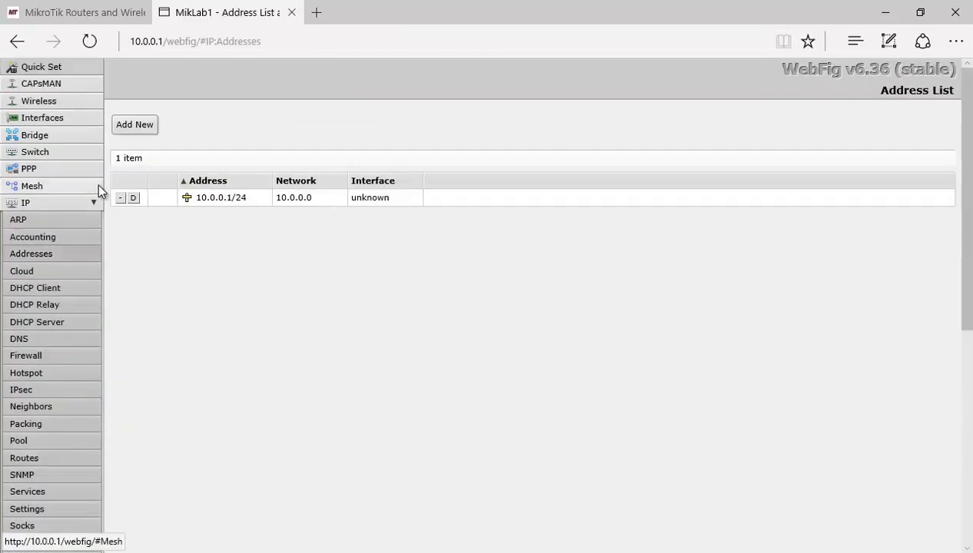
- View the settings of the 10.0.0.1/24 address entry in WebFig and return to the address list without changing anything
click(231, 197)
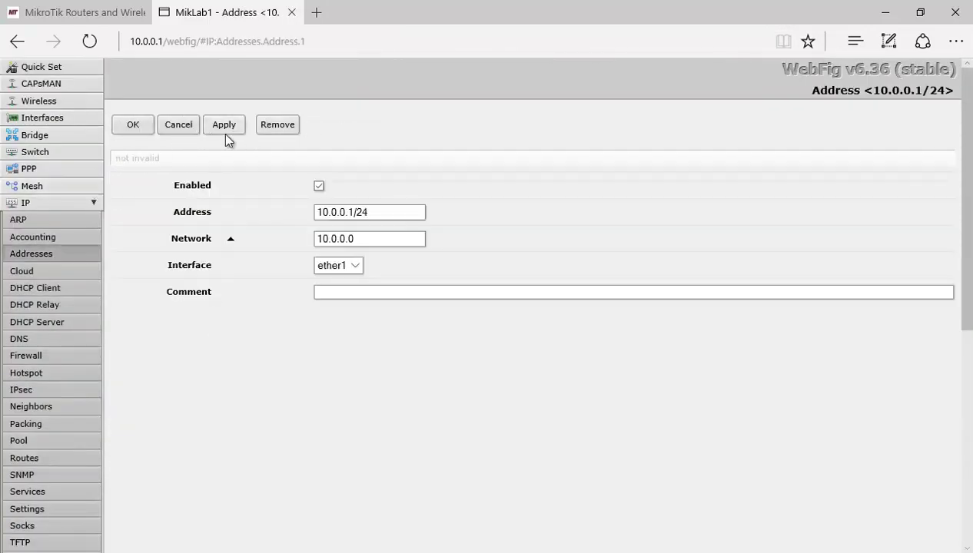
click(175, 127)
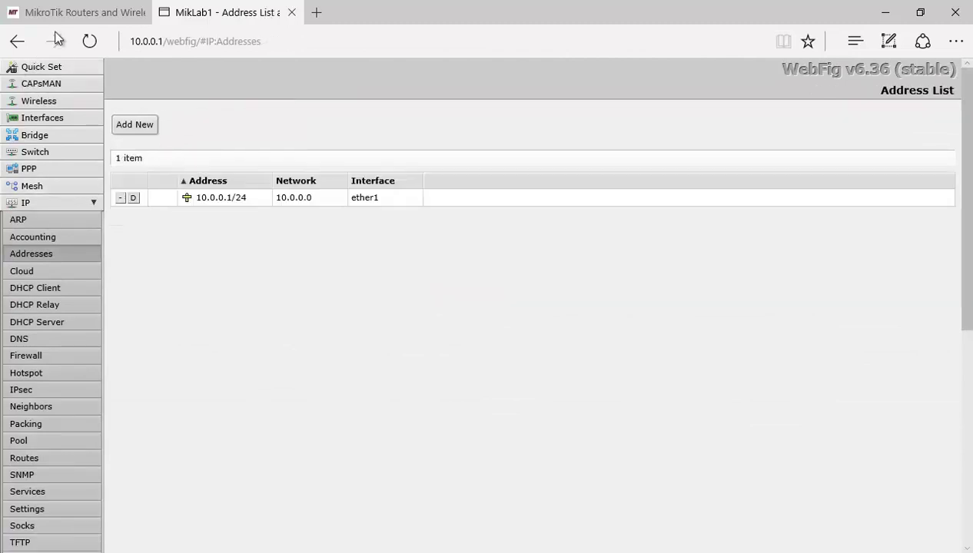
- Close the WebFig page and the web browser, and switch to the LAB 1 slide in PowerPoint
click(292, 12)
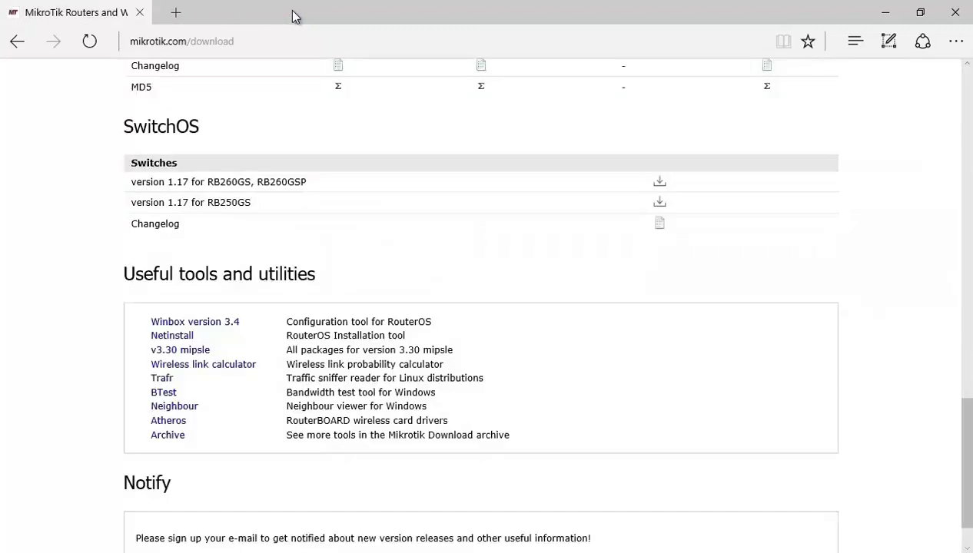
click(955, 12)
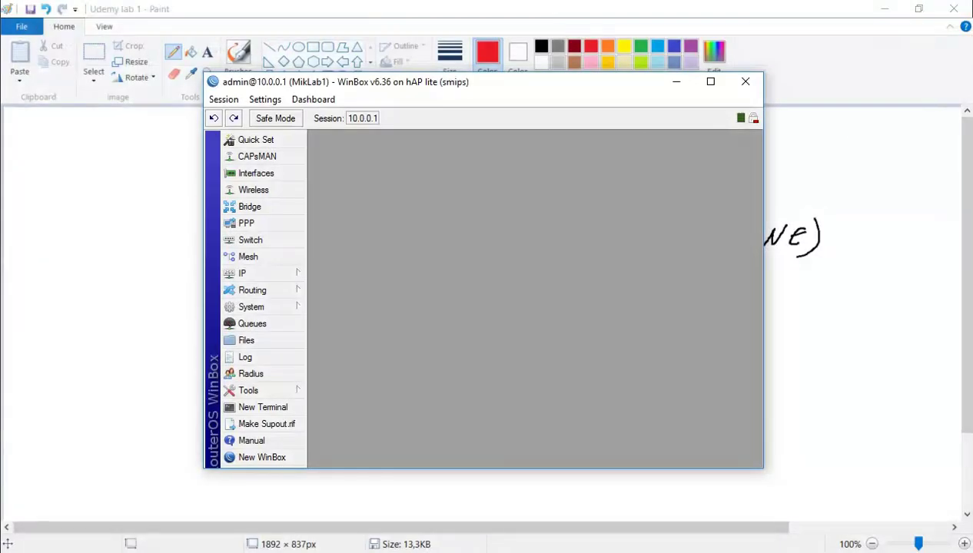
key(alt+Tab)
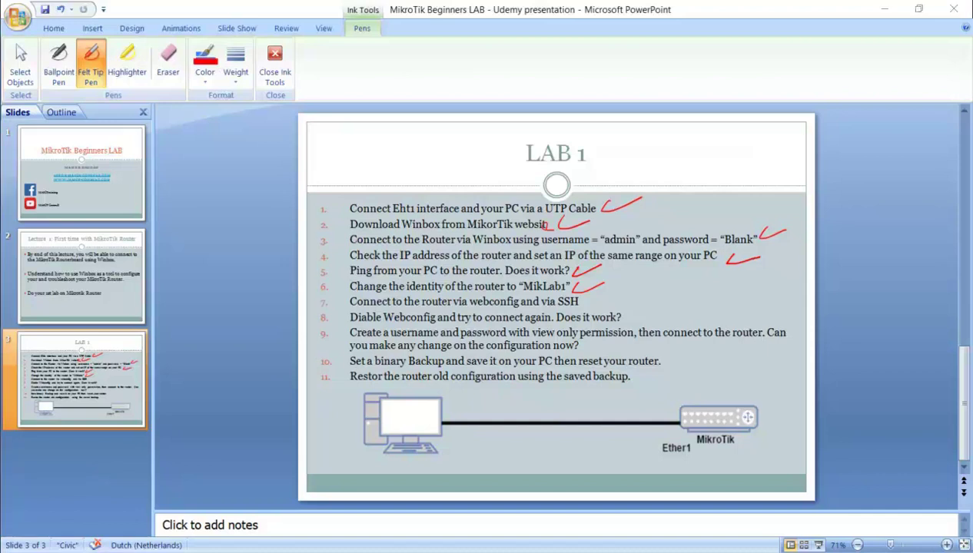
- Search Windows for an installed copy of putty
key(super)
text(sa)
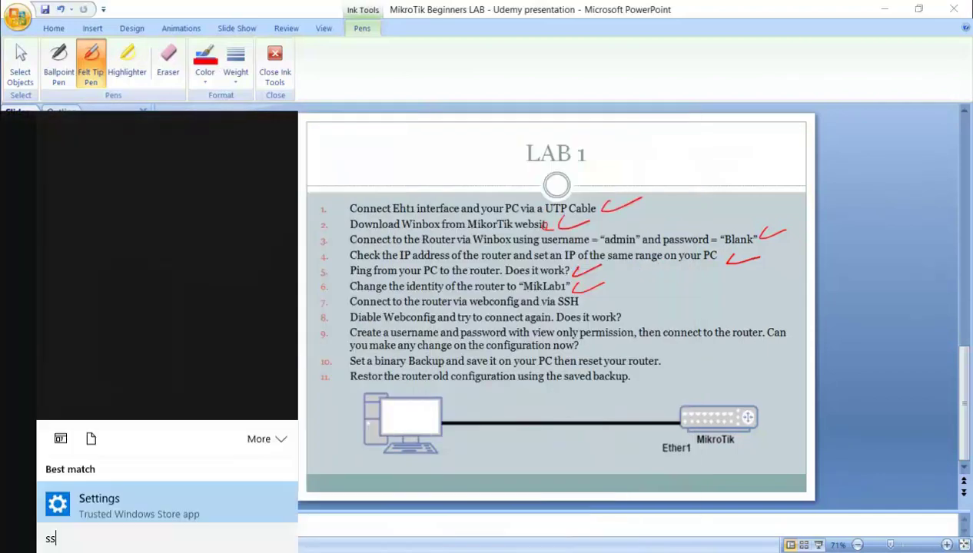
key(BackSpace)
key(BackSpace)
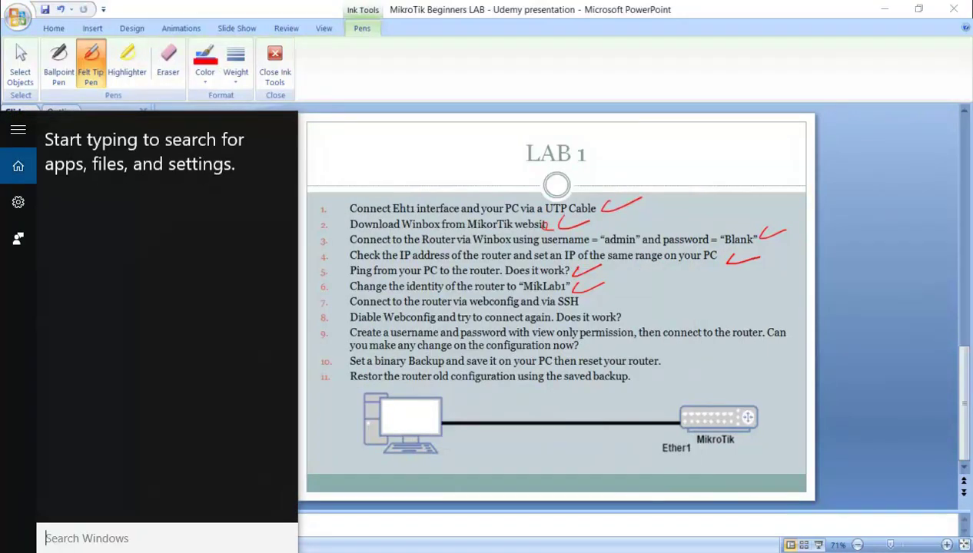
text(putty)
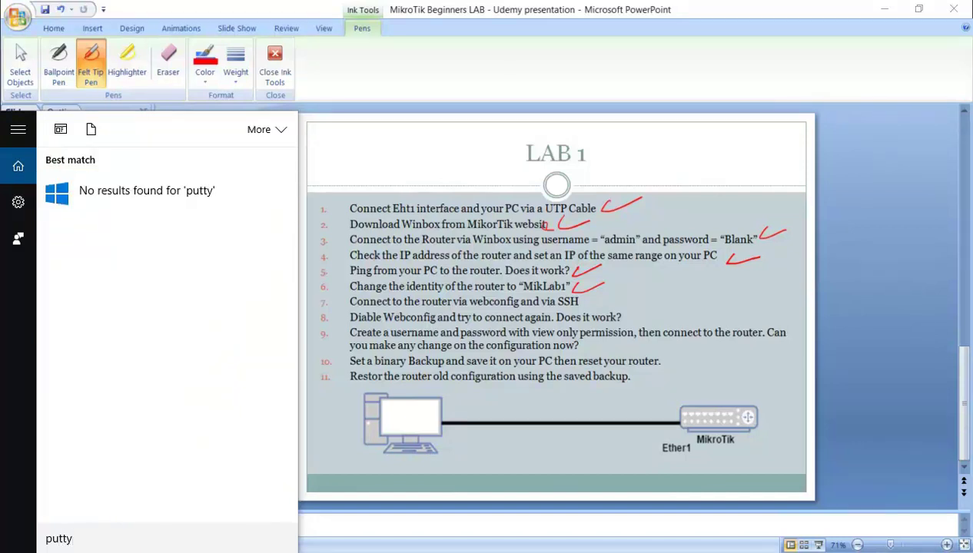
- Switch to a new web browser window and search the web for "putty download"
key(Return)
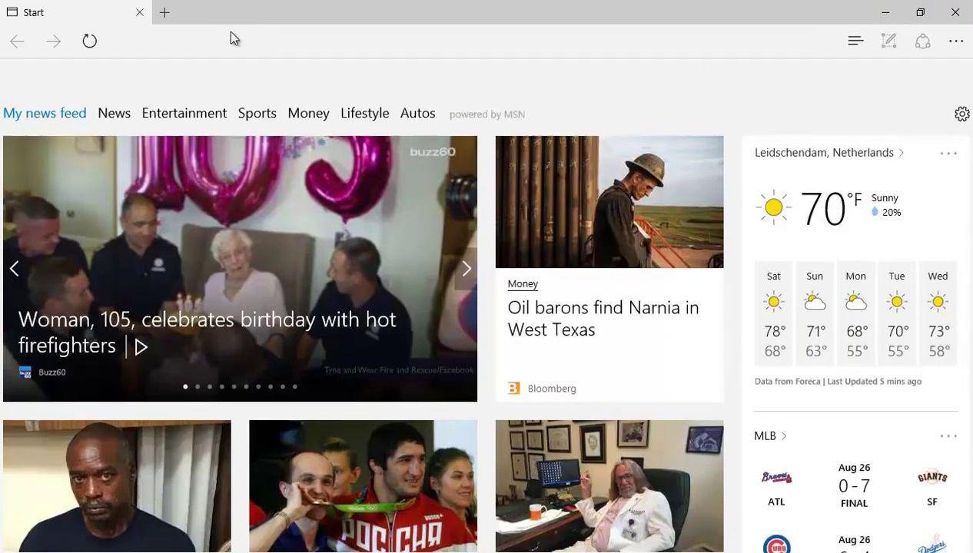
click(232, 32)
text(pu)
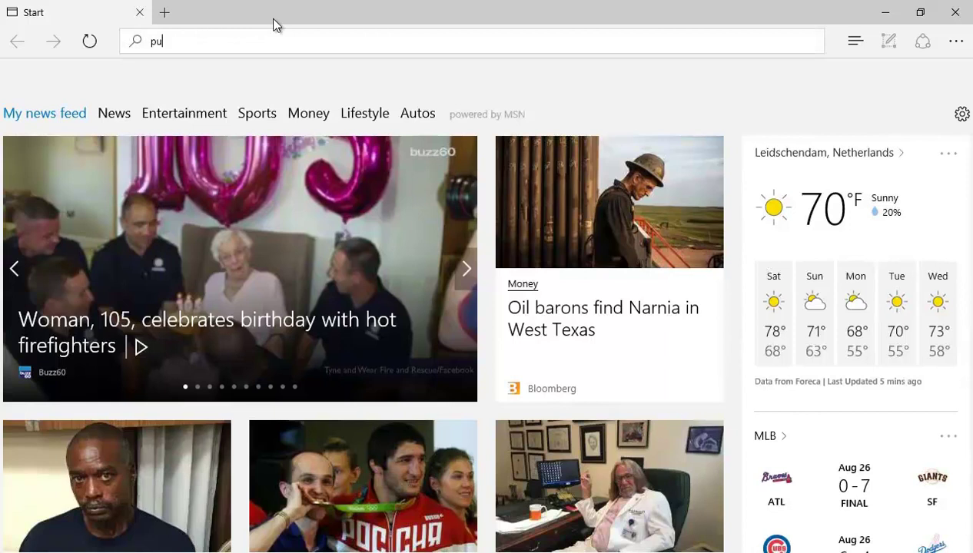
text(tty download)
key(Return)
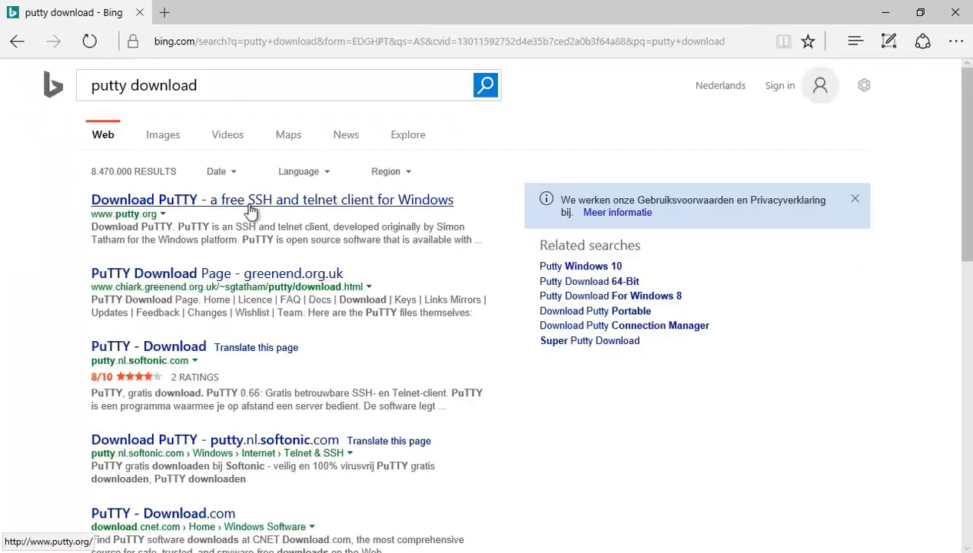
- Download putty.exe for Windows on Intel x86 through putty.org and open the folder that contains it
click(256, 208)
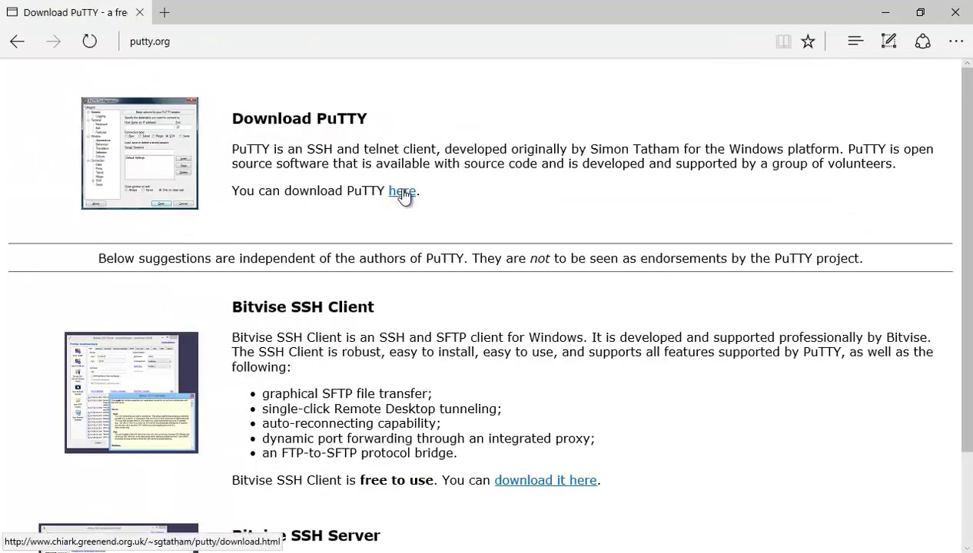
click(403, 194)
scroll(398, 201, down, 5)
scroll(354, 326, up, 2)
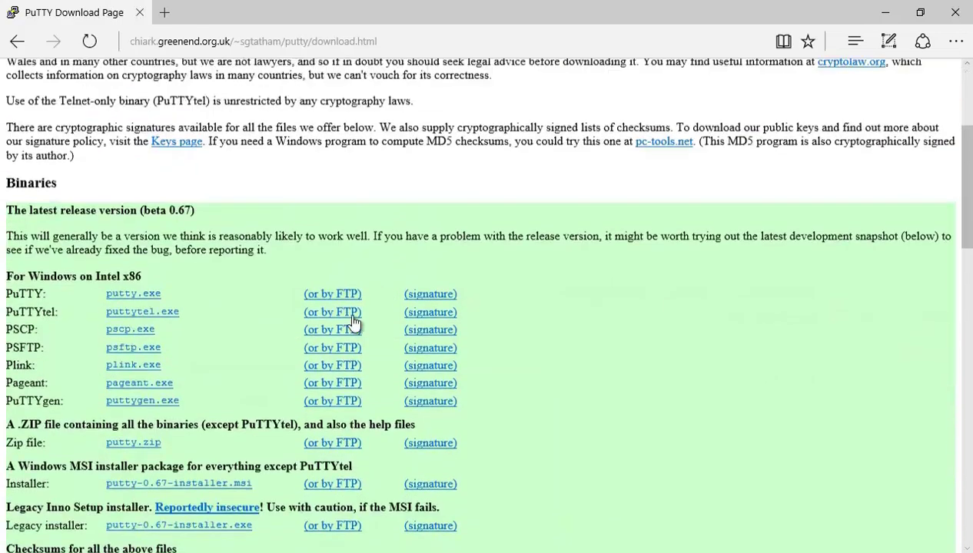
click(148, 306)
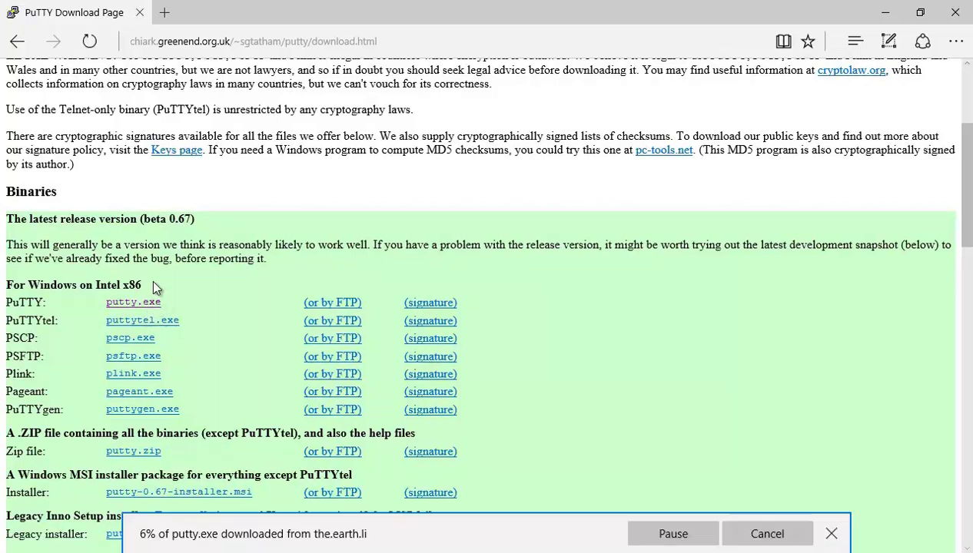
click(675, 541)
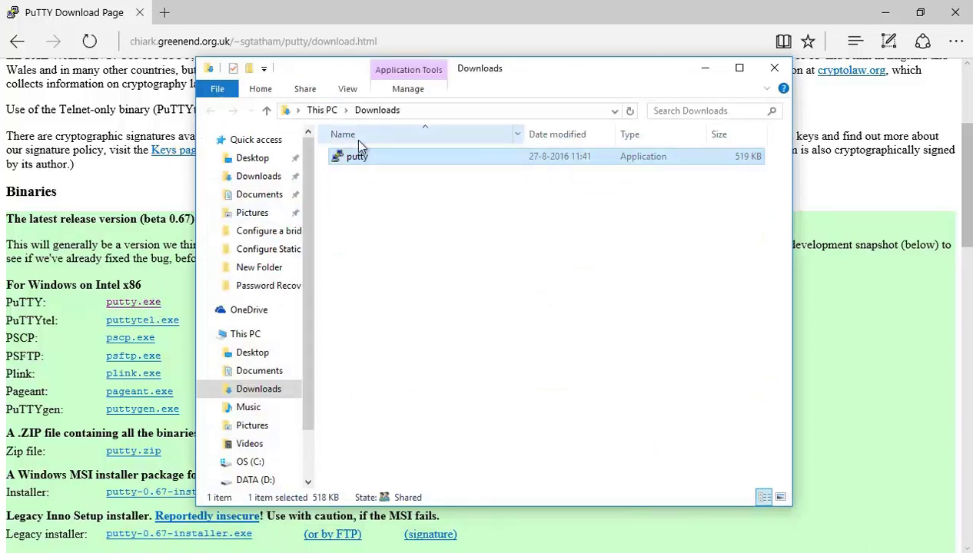
- Move the downloaded putty application out of the Downloads folder
drag(358, 156, 560, 310)
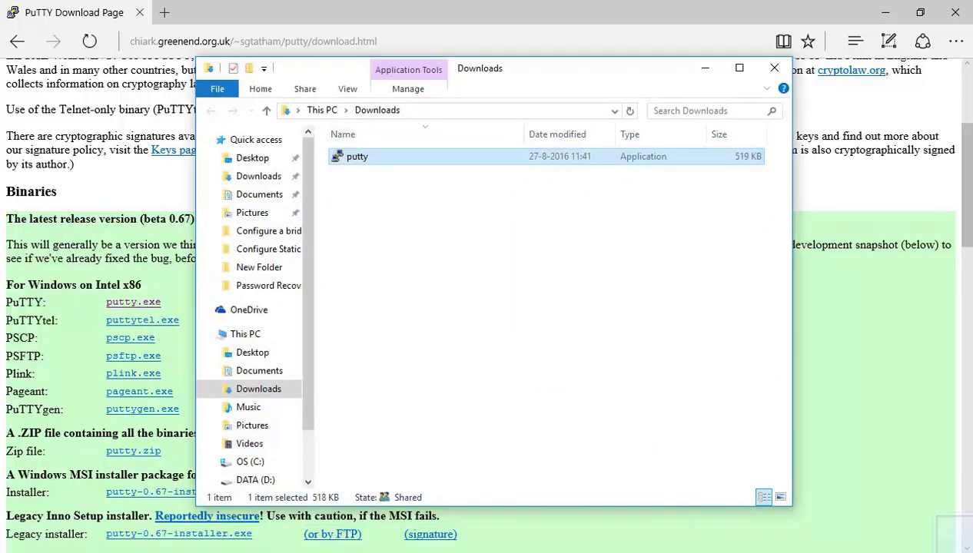